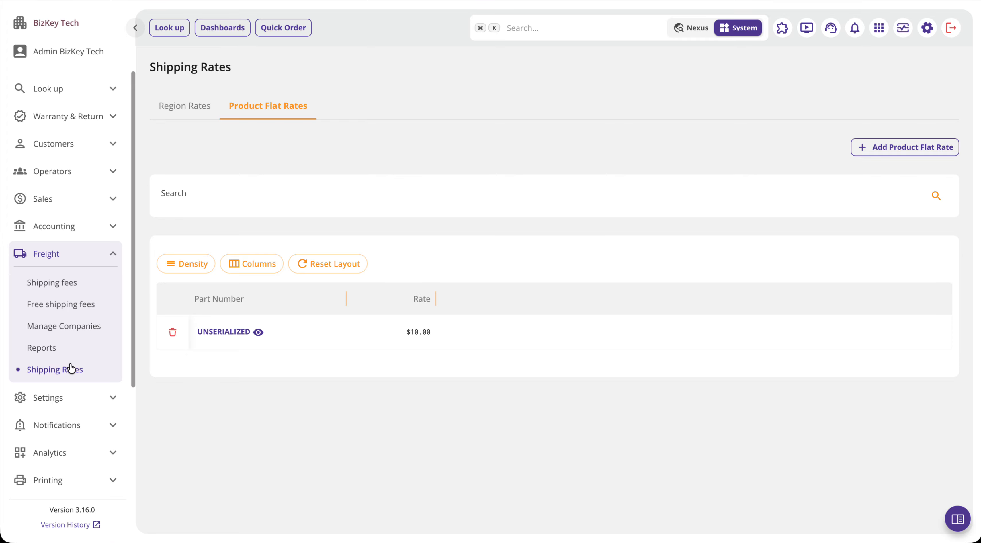
pyautogui.scroll(-3, 66, 369)
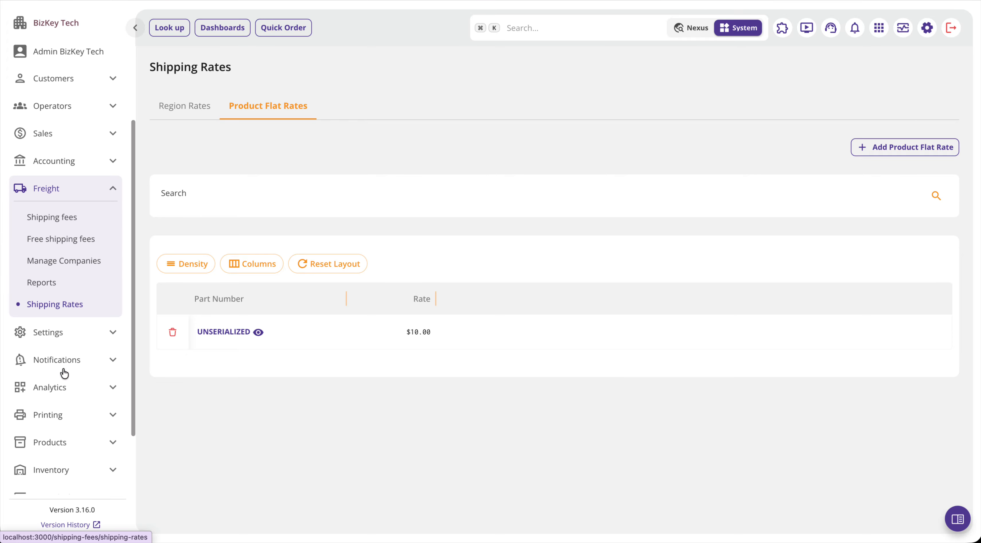
pyautogui.scroll(1, 39, 311)
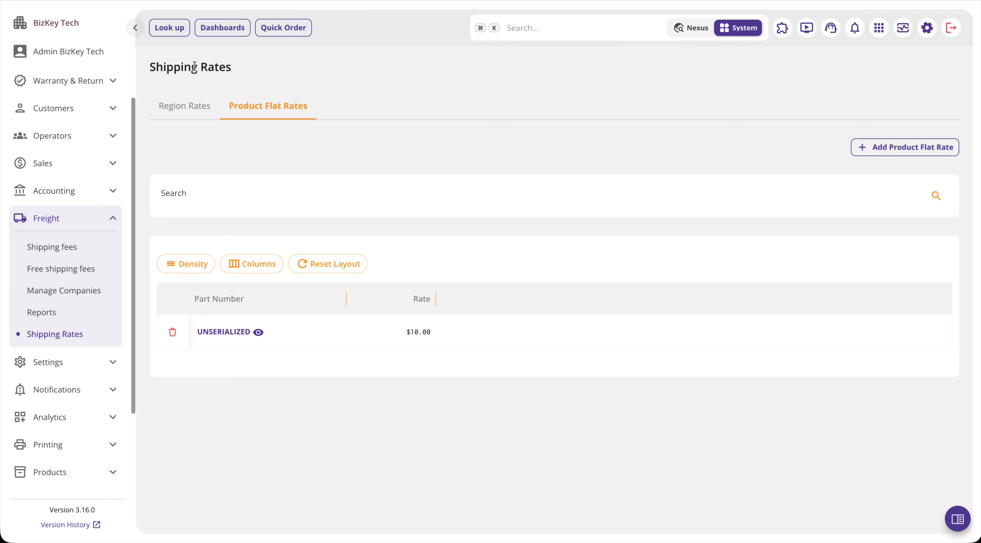
pyautogui.scroll(-2, 84, 318)
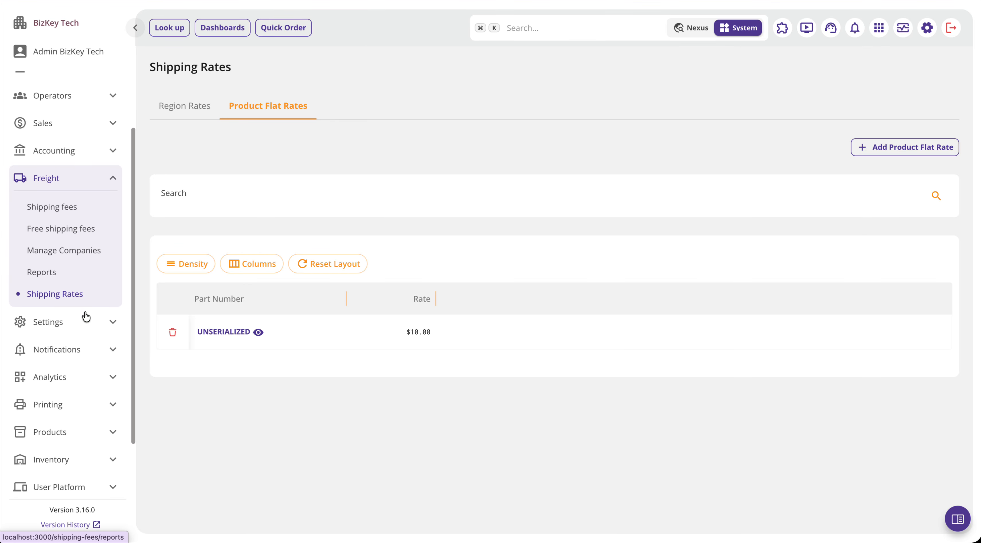
pyautogui.scroll(1, 78, 298)
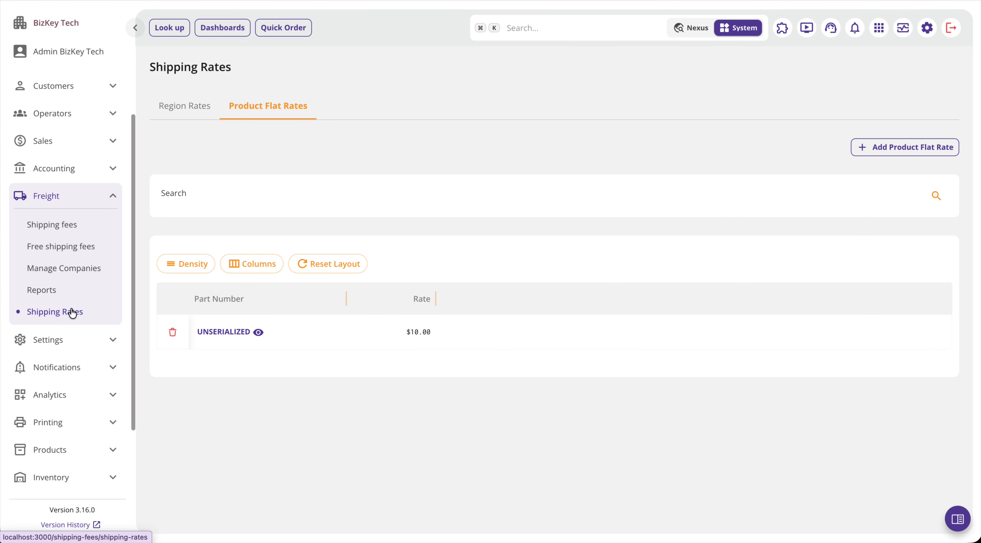
pyautogui.scroll(2, 72, 312)
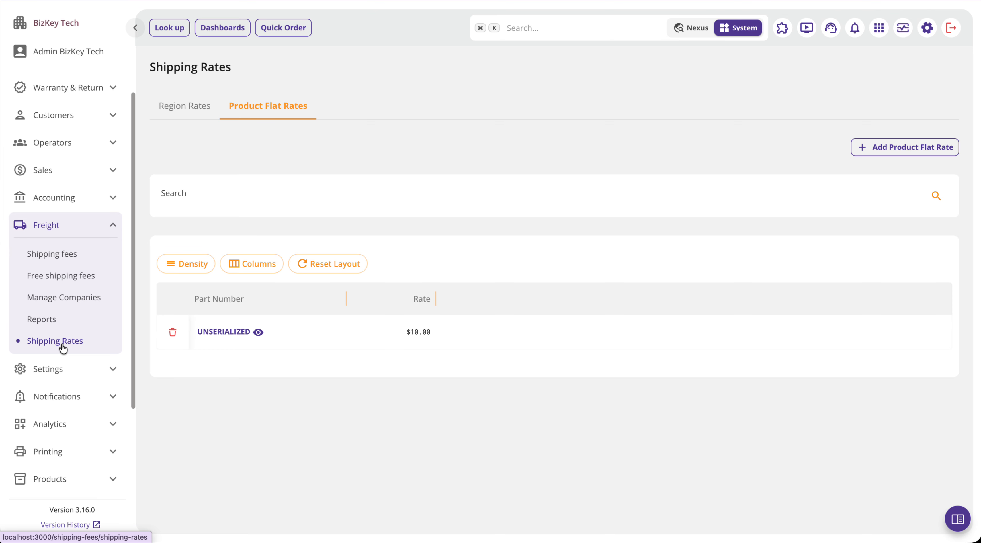
# Step: Collapse the Freight navigation group, and view the region shipping rates before returning to the product flat rates
pyautogui.click(115, 225)
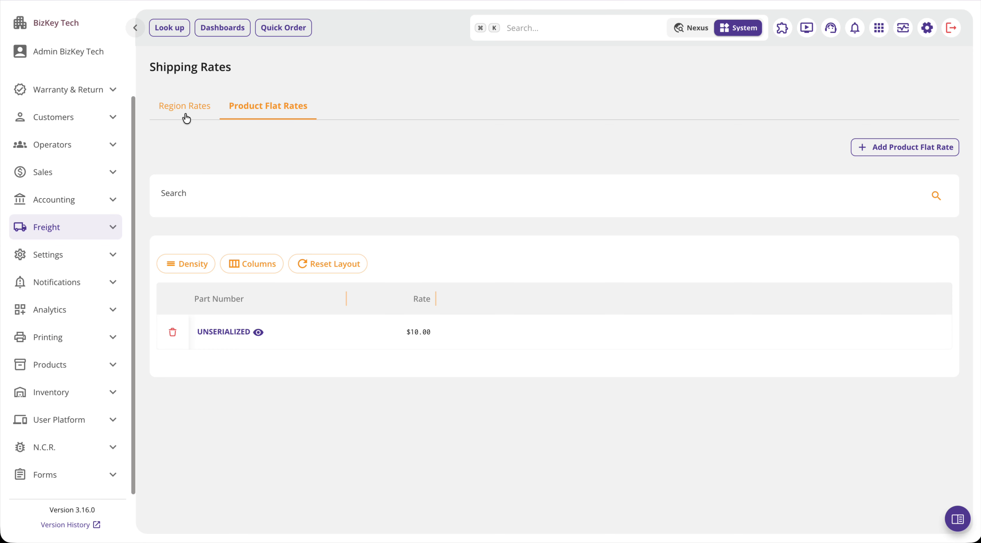
pyautogui.click(193, 121)
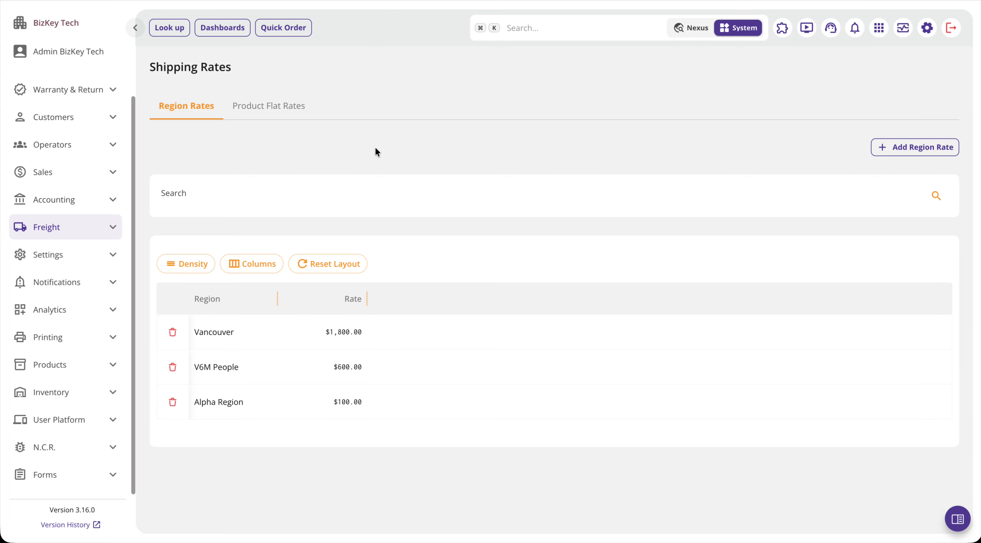
pyautogui.click(289, 118)
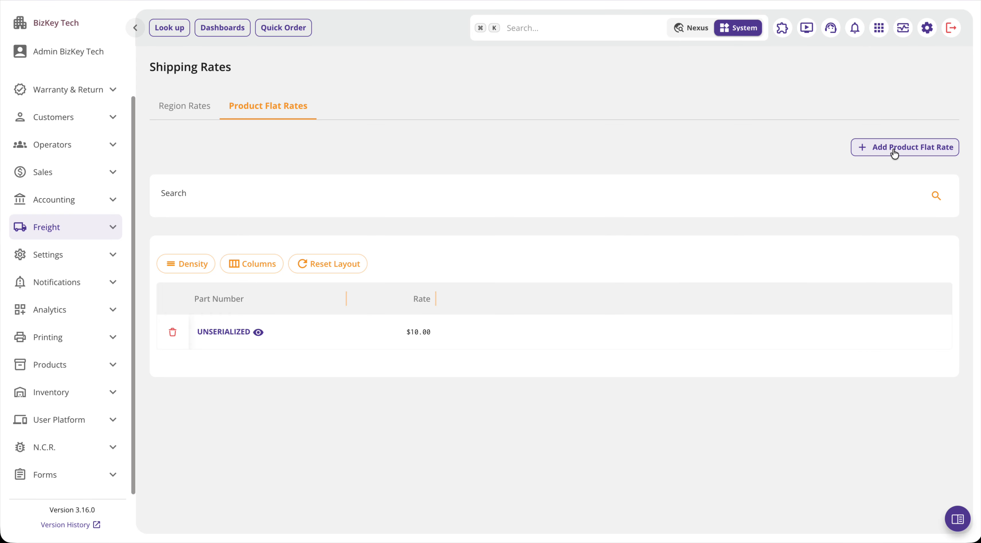
# Step: Add a product flat rate of 300 for the part BIZPRINT and save it
pyautogui.click(931, 152)
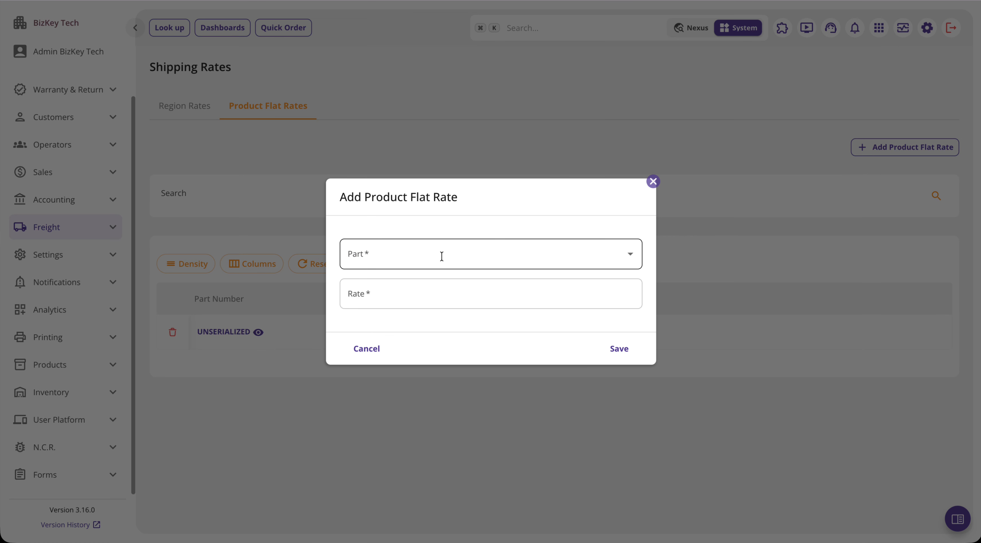
pyautogui.click(440, 254)
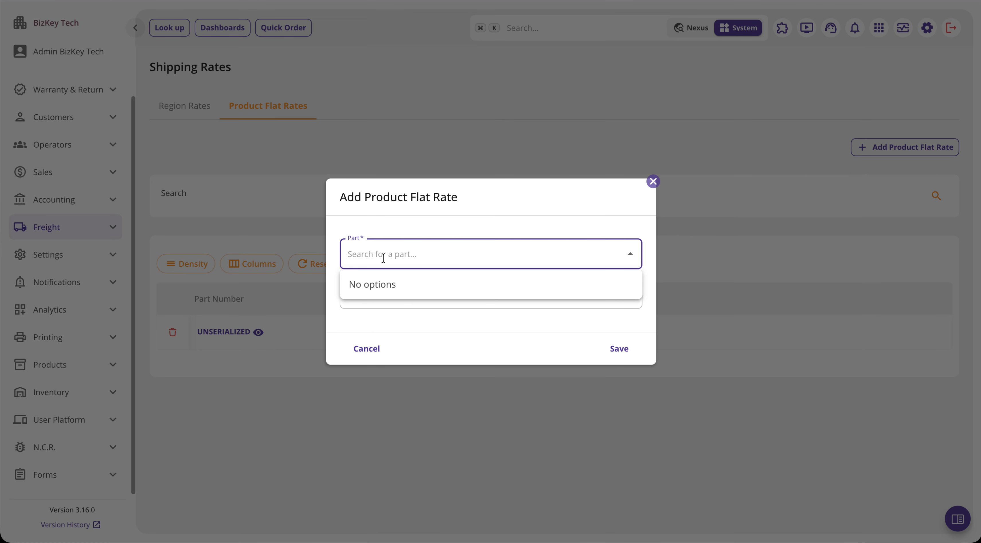
pyautogui.write('biz')
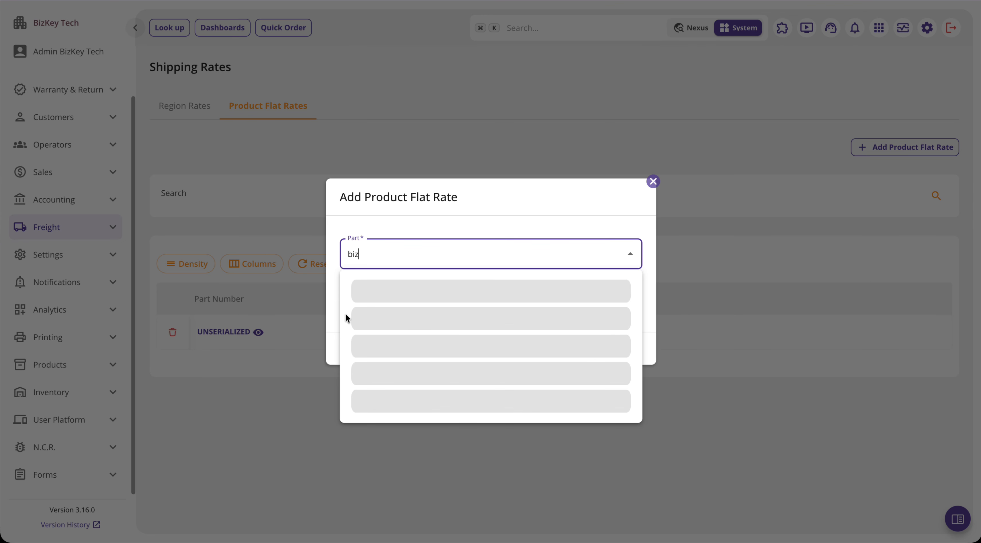
pyautogui.click(398, 286)
pyautogui.click(396, 287)
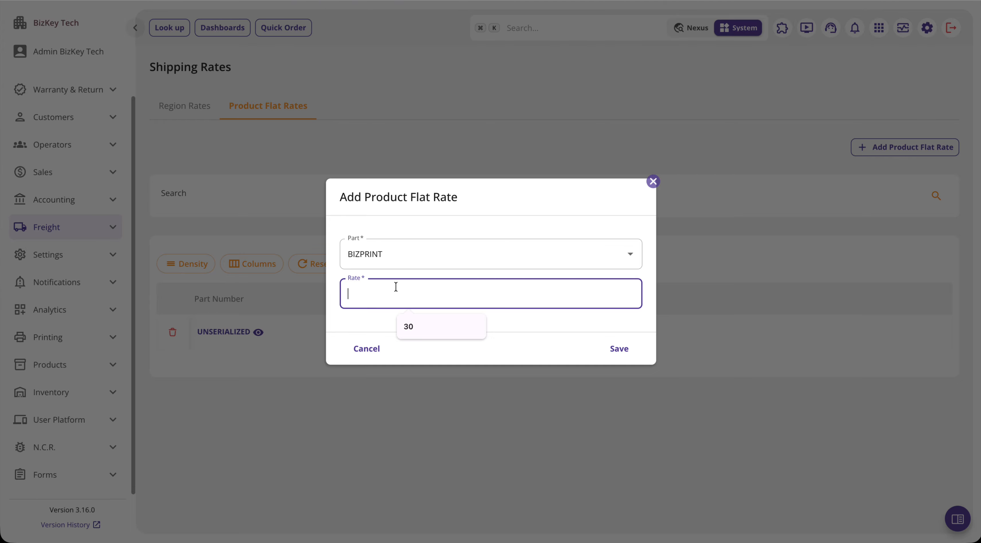
pyautogui.write('300')
pyautogui.click(621, 352)
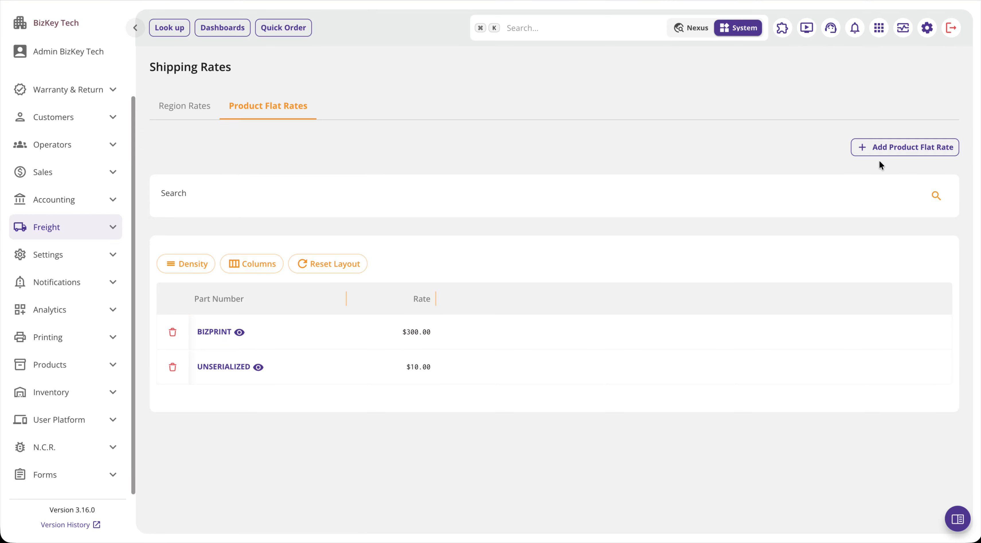
# Step: Add another product flat rate for the same part BIZPRINT with a rate of 50 and save it
pyautogui.click(884, 149)
pyautogui.click(504, 252)
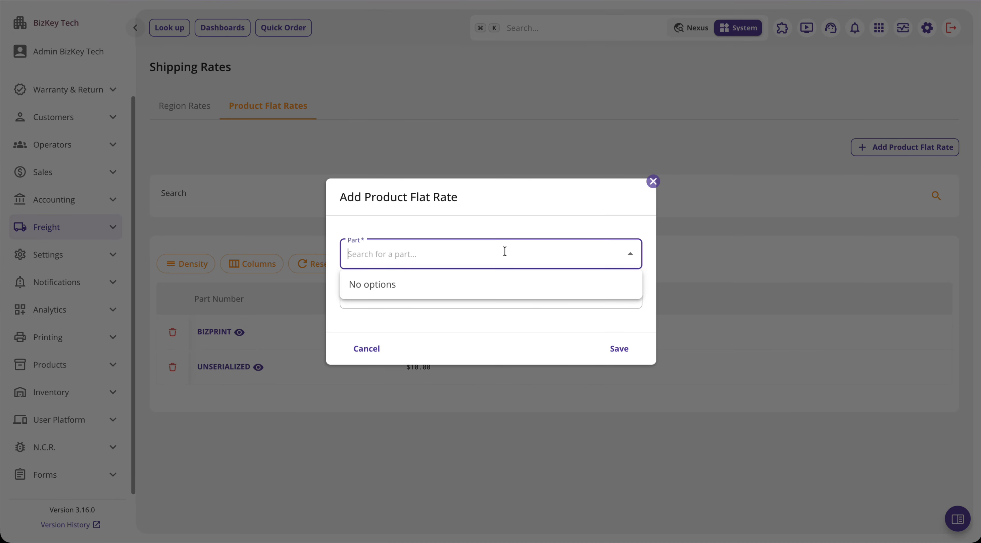
pyautogui.write('biz')
pyautogui.click(422, 293)
pyautogui.click(422, 293)
pyautogui.write('50')
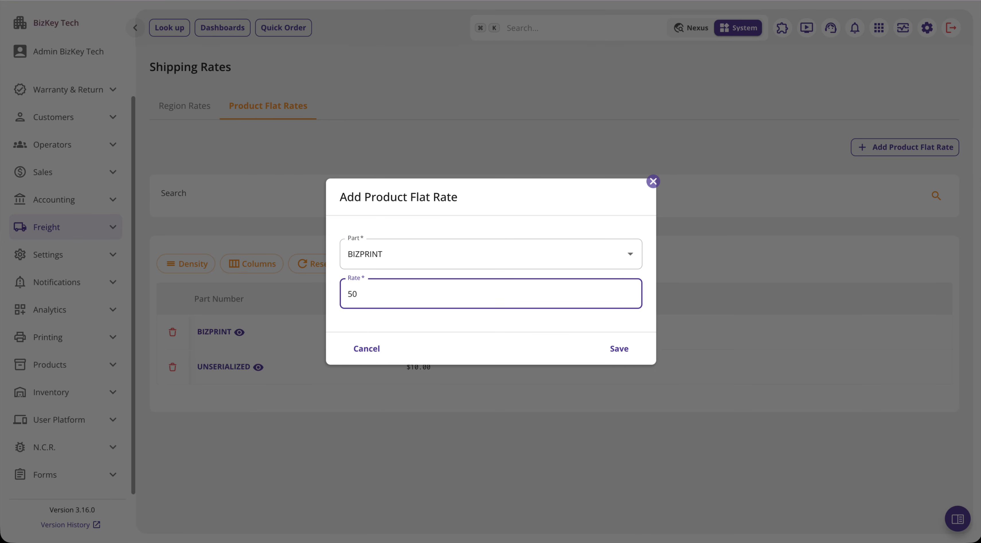
pyautogui.click(635, 353)
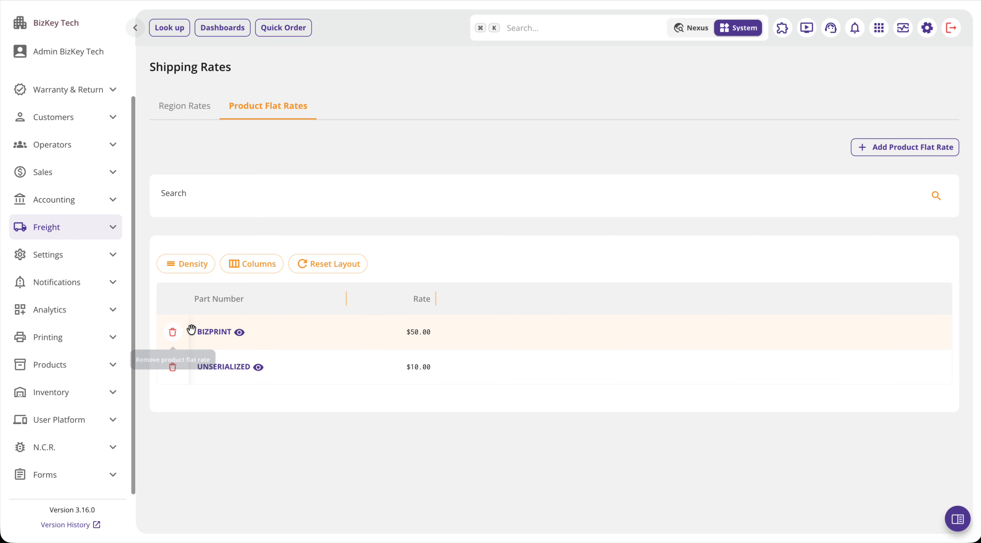
# Step: Remove the BIZPRINT product flat rate and confirm the removal
pyautogui.click(173, 332)
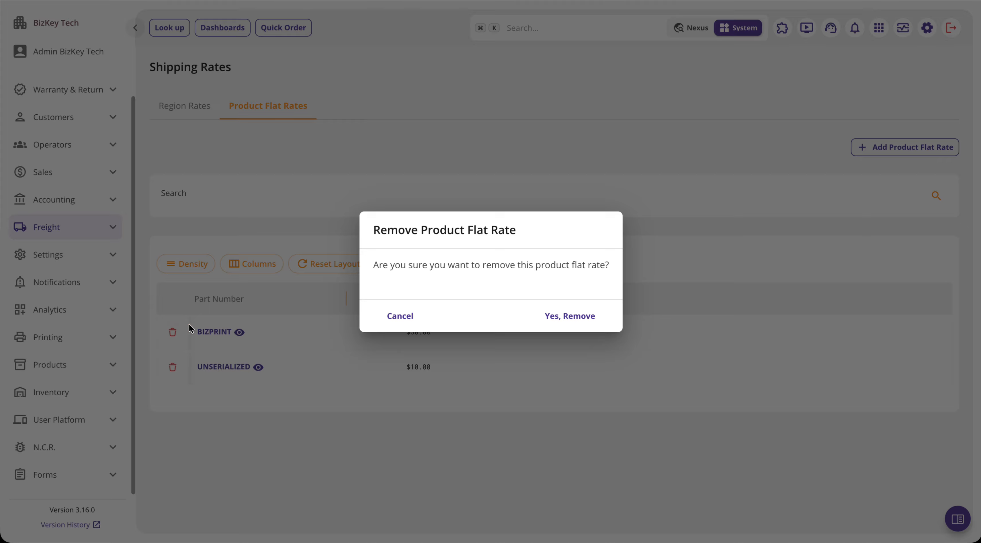
pyautogui.click(573, 320)
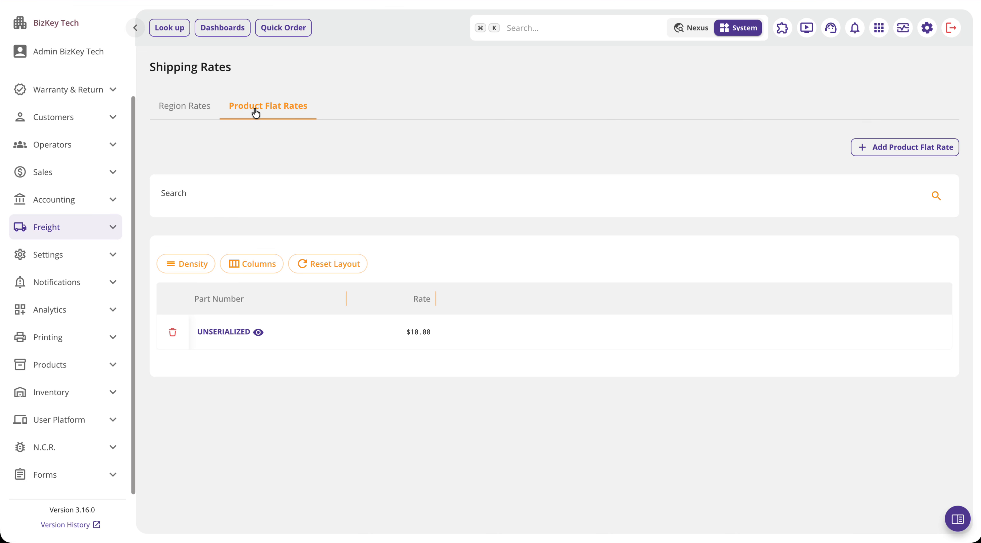
# Step: Review the region rates, highlight Vancouver's rate, and return to the product flat rates
pyautogui.click(197, 116)
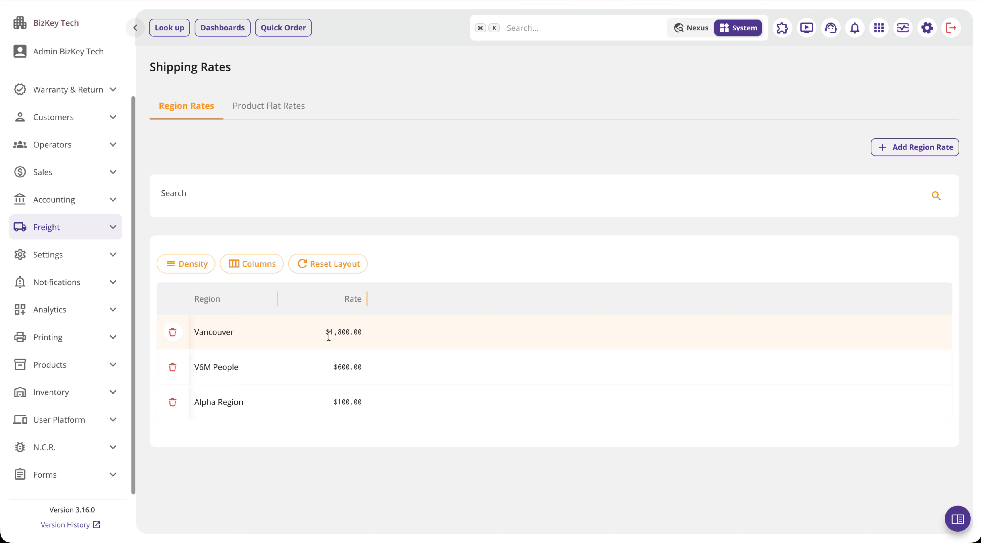
pyautogui.click(364, 333)
pyautogui.tripleClick(355, 331)
pyautogui.click(267, 120)
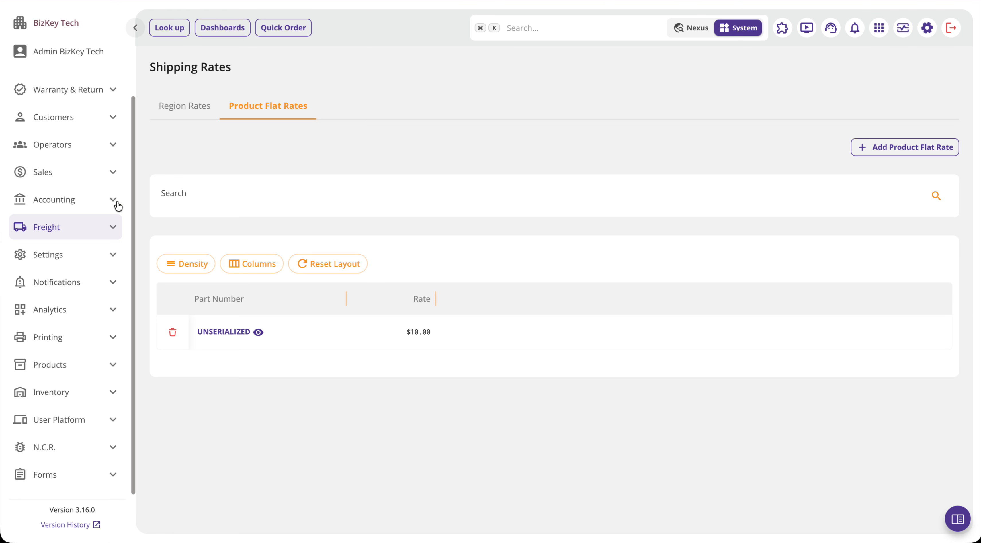
# Step: Go to the system sales orders and open Google's first listed order dated 2025-01-30
pyautogui.click(68, 172)
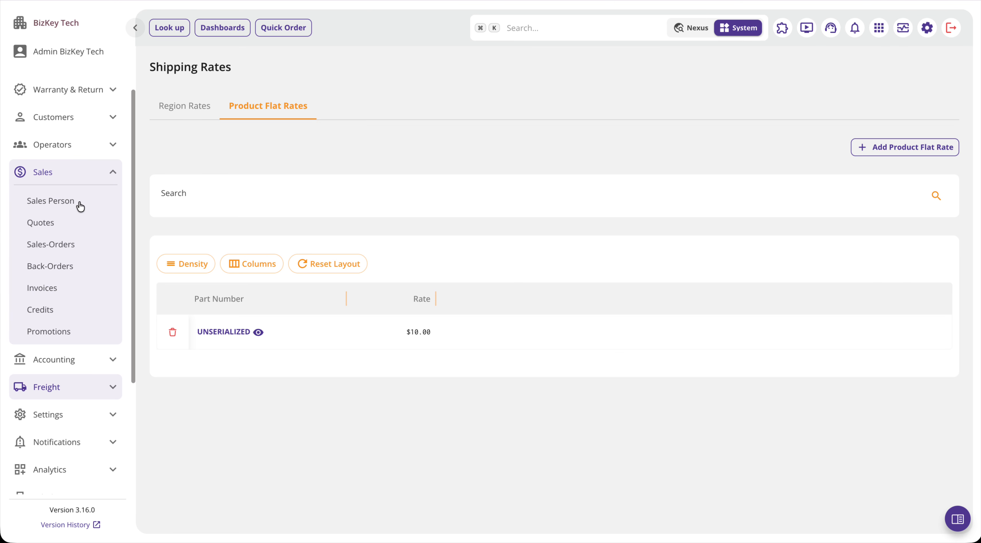
pyautogui.click(70, 244)
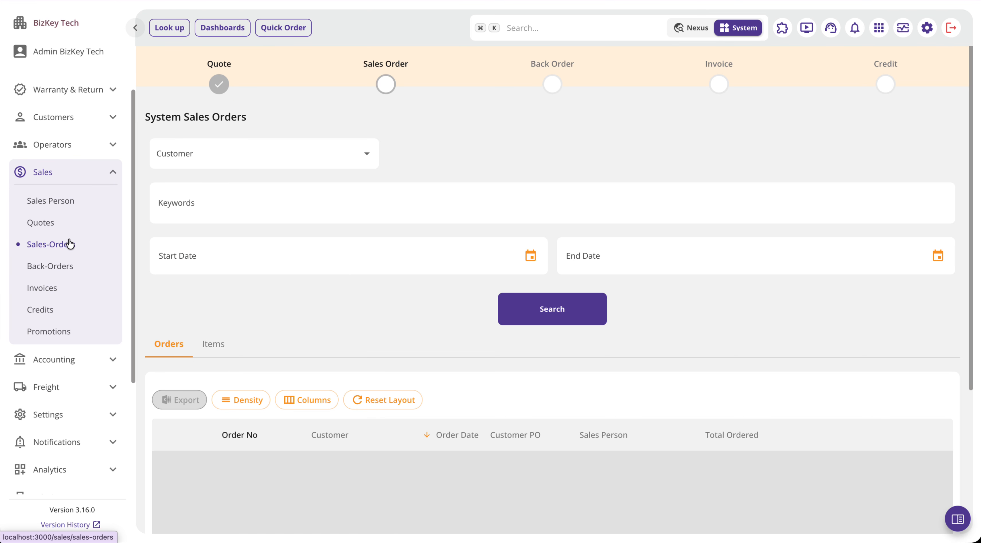
pyautogui.scroll(-3, 136, 252)
pyautogui.scroll(-5, 407, 375)
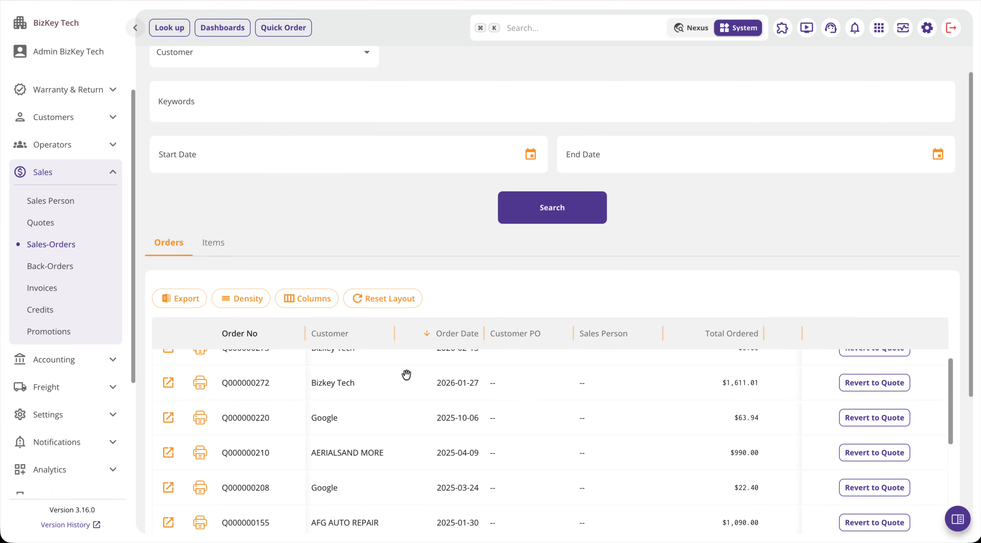
pyautogui.scroll(-2, 406, 375)
pyautogui.scroll(-3, 388, 310)
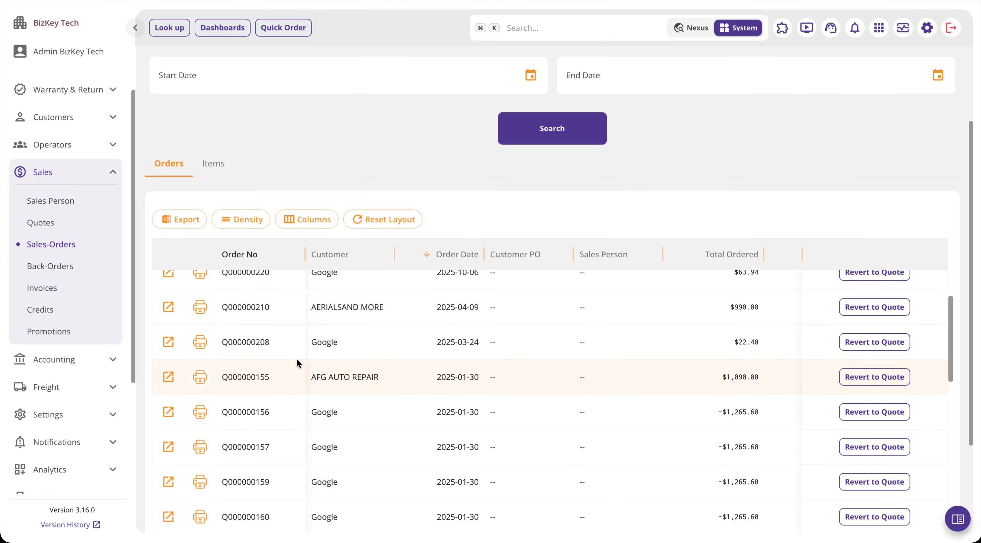
pyautogui.scroll(-2, 281, 368)
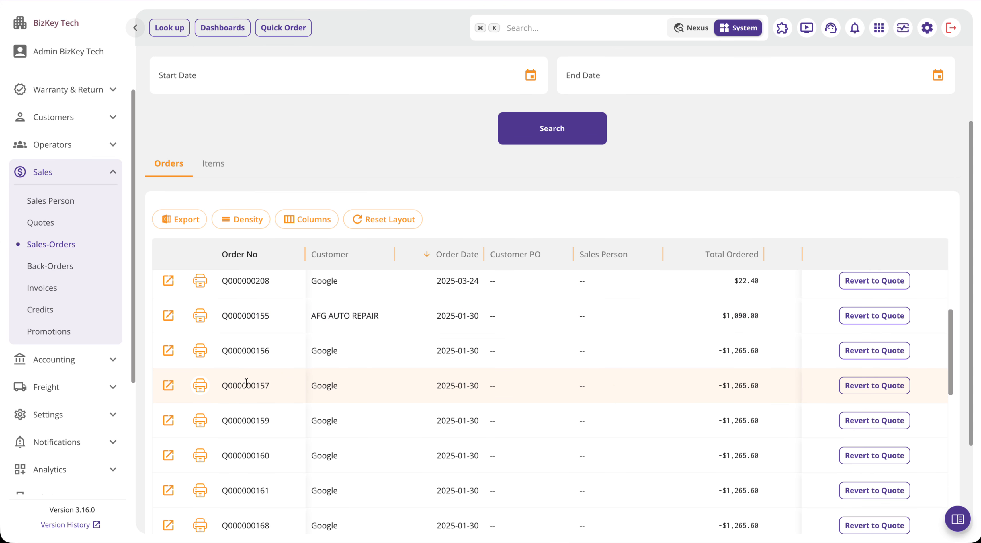
pyautogui.click(169, 354)
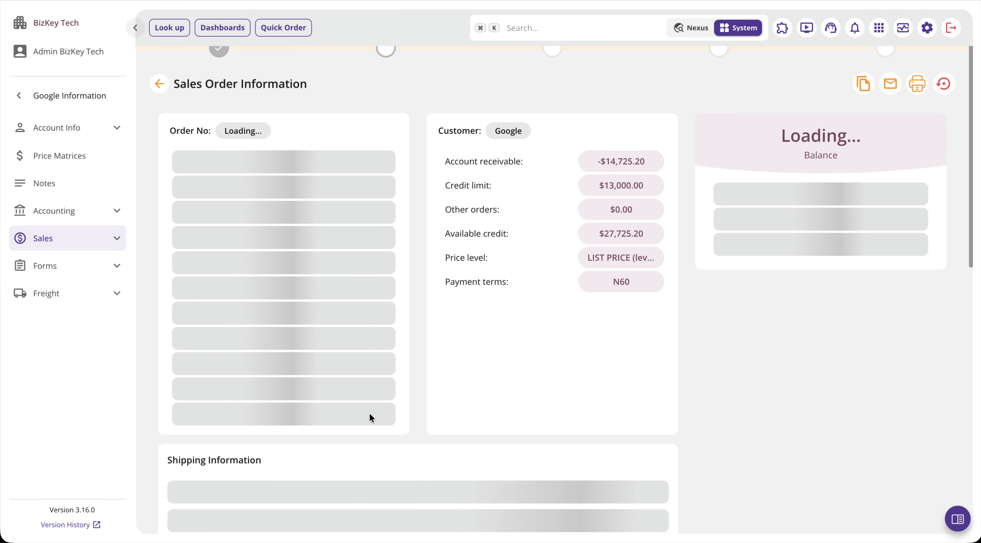
# Step: Examine the order's shipping information and the ship quantities and unit prices of its product lines
pyautogui.scroll(-8, 370, 415)
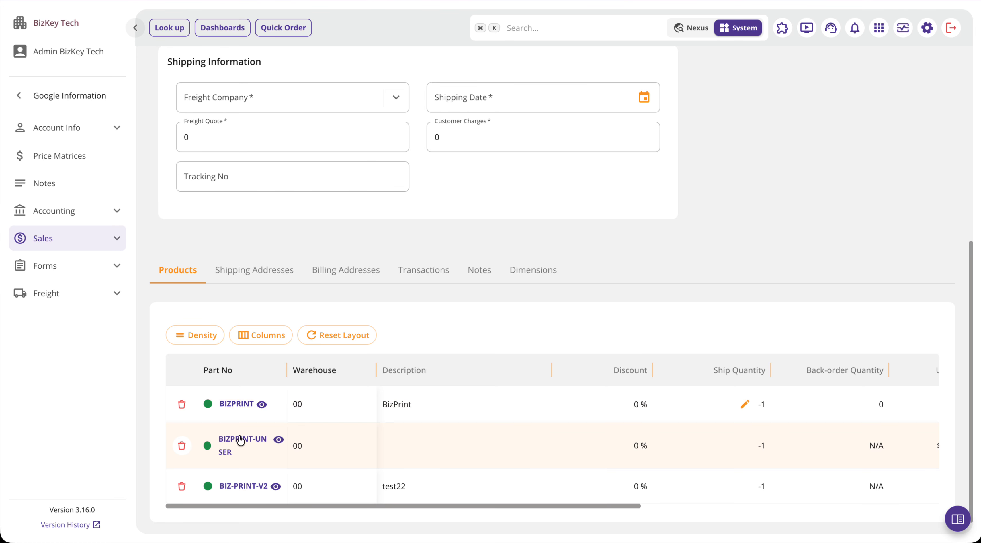
pyautogui.hscroll(10, 309, 433)
pyautogui.hscroll(-7, 698, 435)
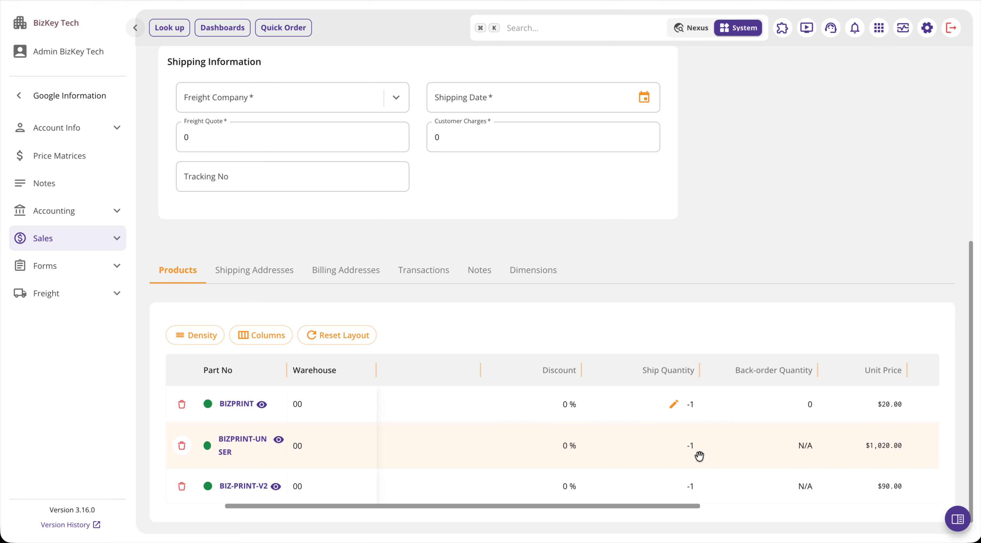
pyautogui.hscroll(-3, 700, 456)
pyautogui.hscroll(2, 513, 449)
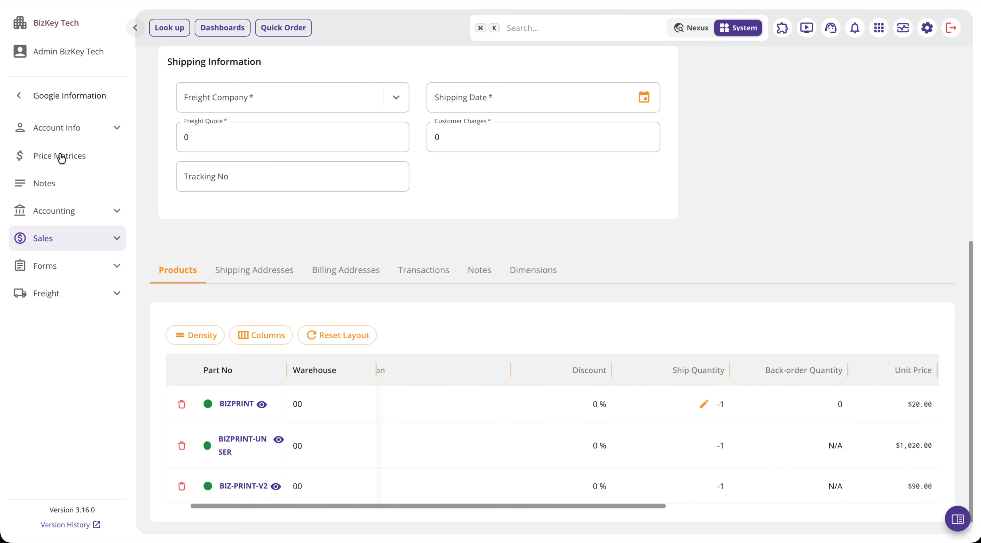
# Step: Leave this customer's order, return to the system sales orders, and open Google's order dated 2025-03-24
pyautogui.click(18, 96)
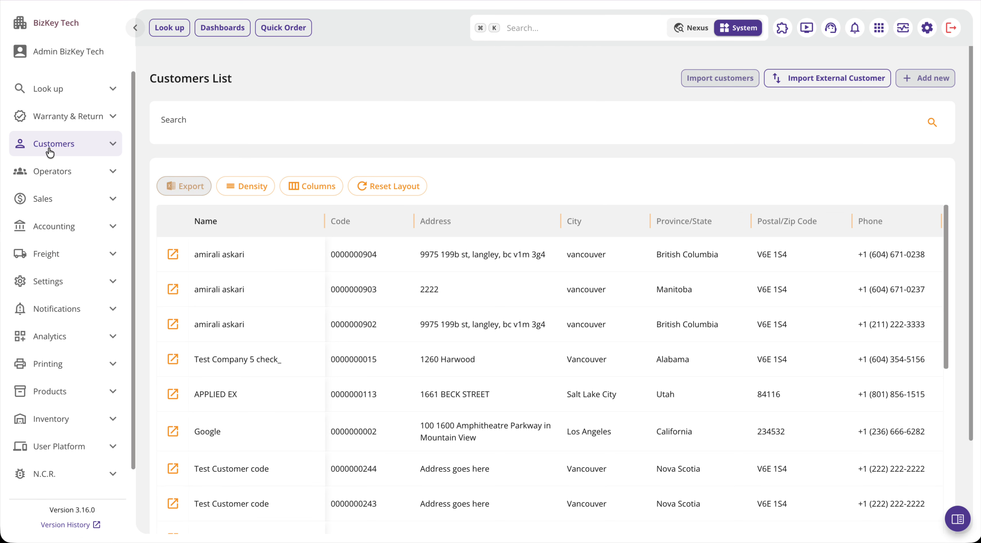
pyautogui.doubleClick(50, 149)
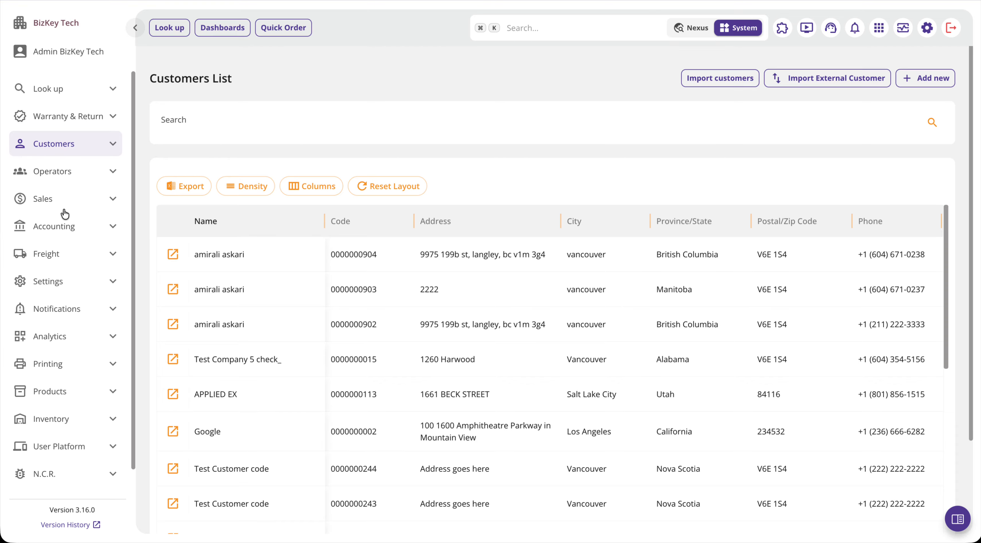
pyautogui.click(66, 200)
pyautogui.click(61, 271)
pyautogui.click(72, 202)
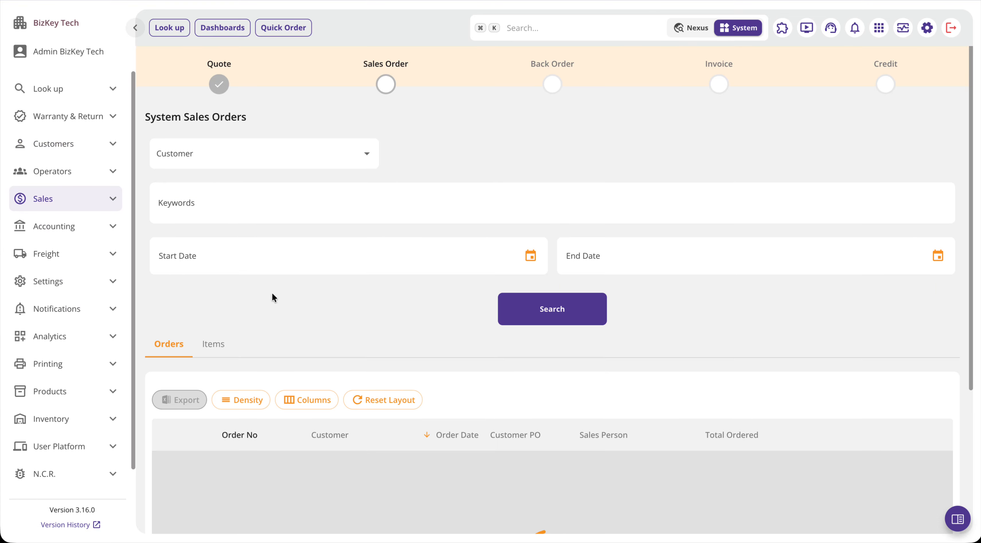
pyautogui.scroll(-5, 271, 293)
pyautogui.scroll(-5, 366, 335)
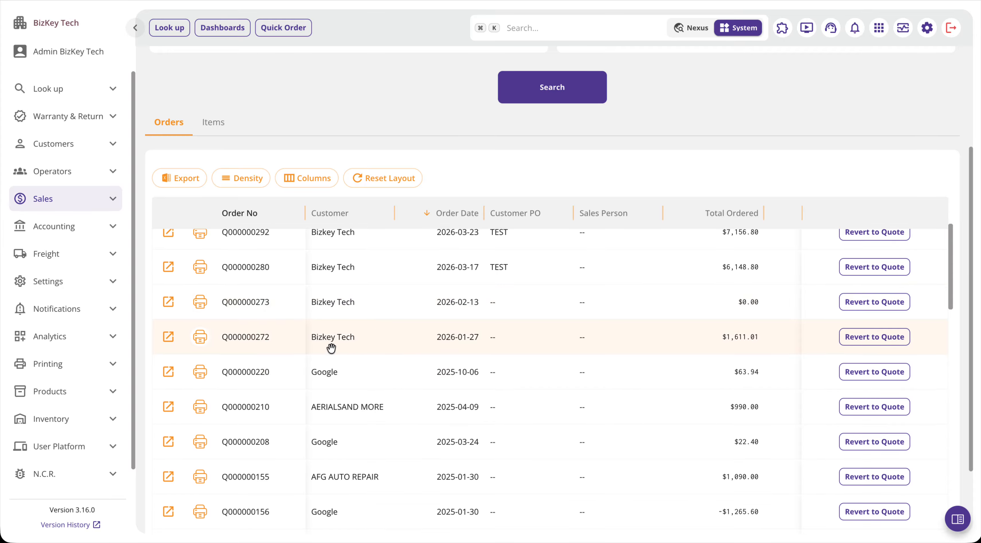
pyautogui.scroll(-5, 331, 348)
pyautogui.scroll(5, 198, 295)
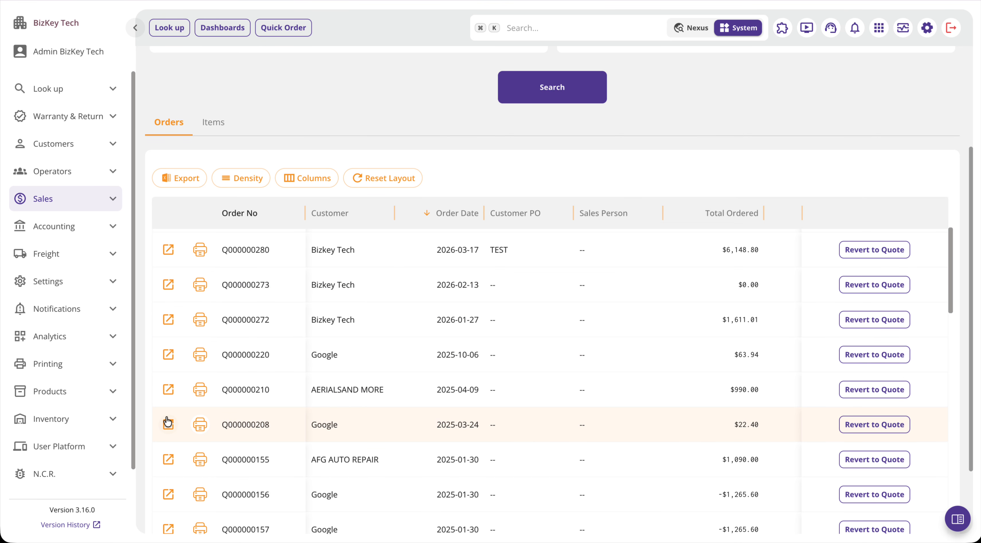
pyautogui.click(168, 424)
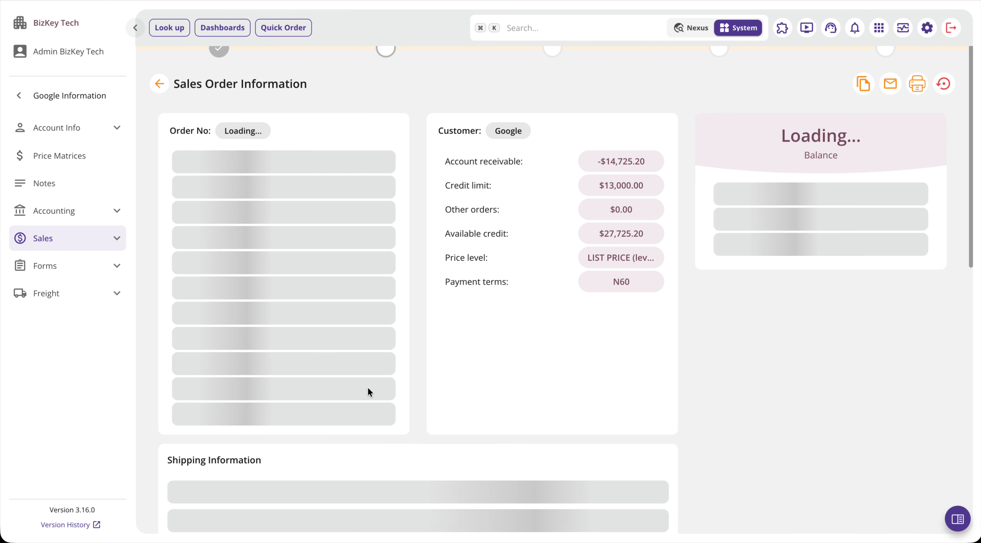
# Step: Examine the order's summary, empty shipping information and existing shipping address
pyautogui.scroll(-6, 368, 387)
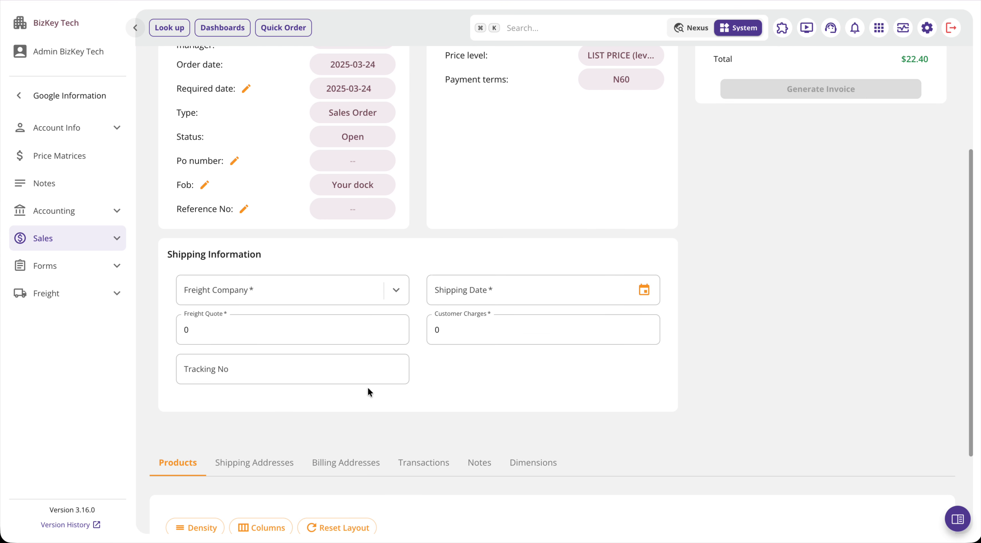
pyautogui.scroll(6, 368, 387)
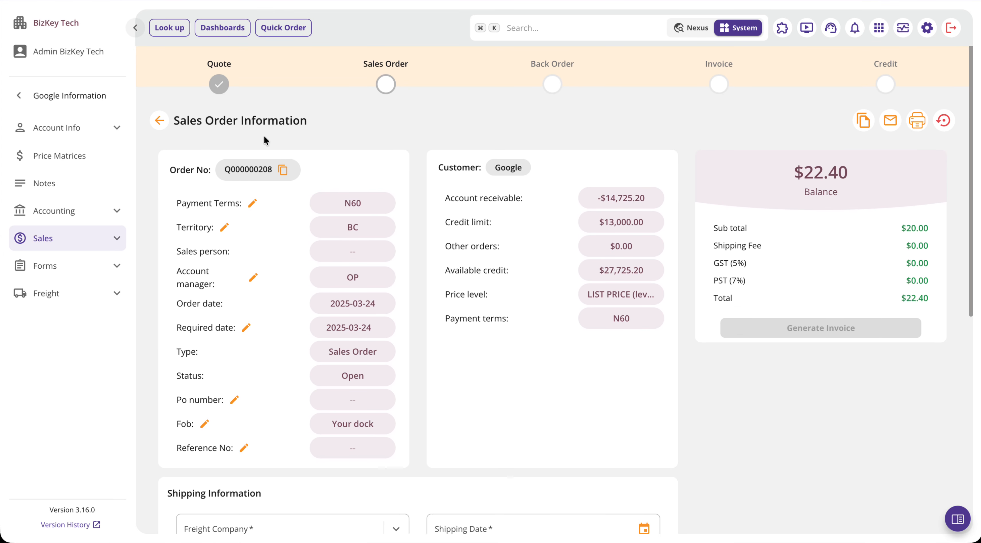
pyautogui.scroll(-5, 264, 137)
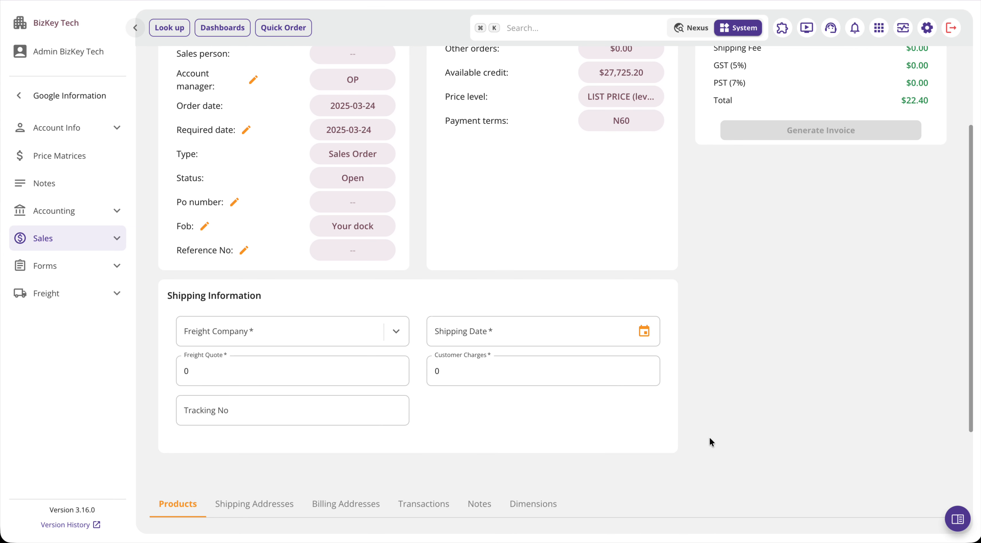
pyautogui.scroll(-5, 744, 312)
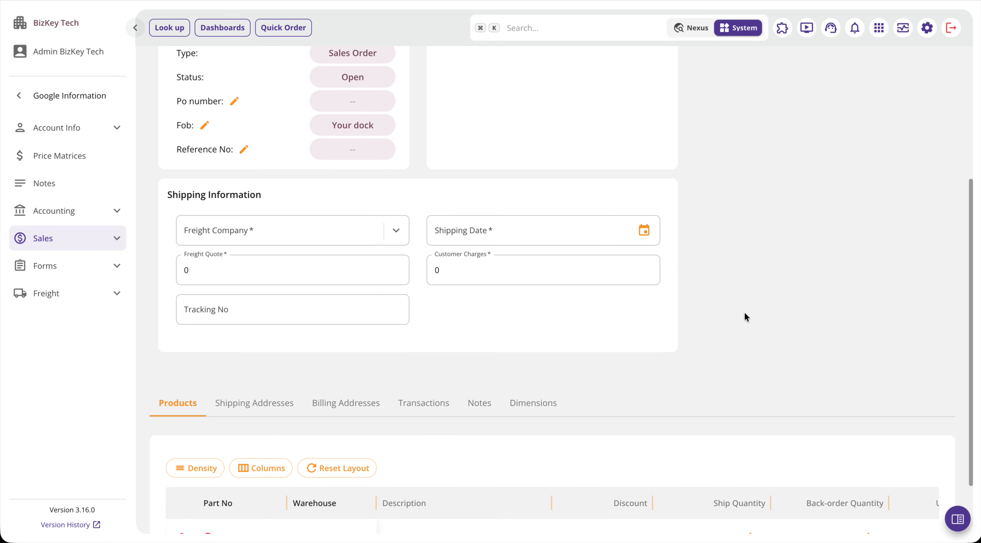
pyautogui.click(248, 328)
pyautogui.scroll(-3, 283, 315)
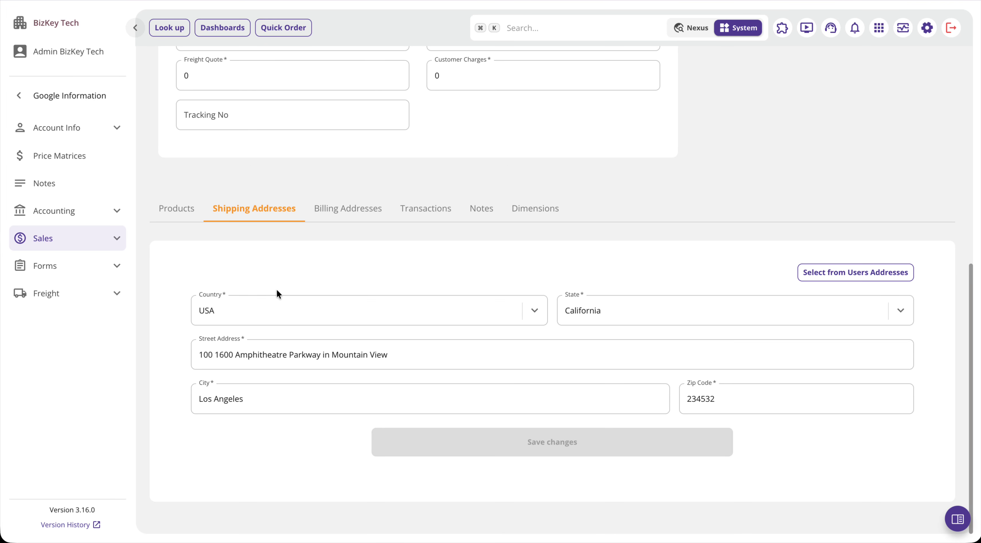
pyautogui.scroll(3, 274, 265)
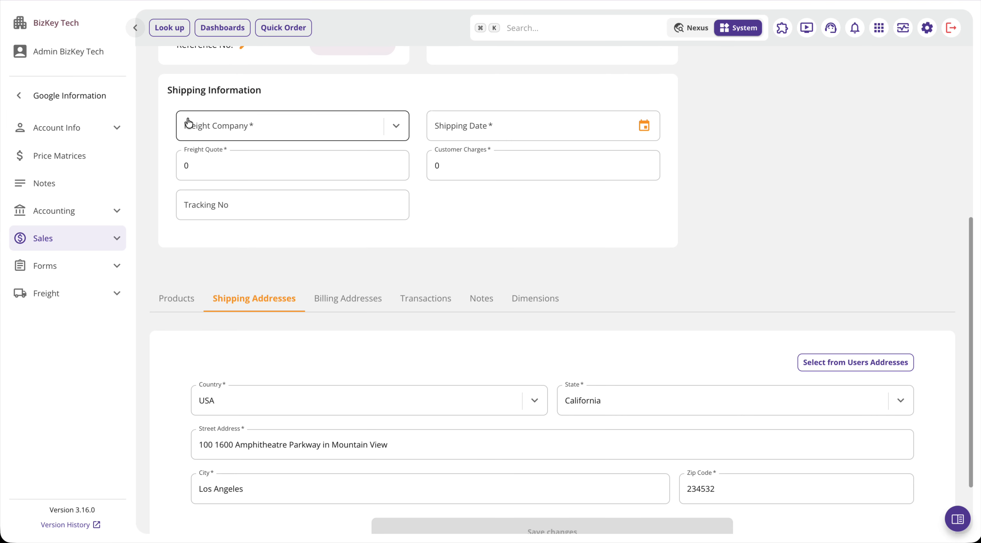
# Step: Set the order's freight company to Canada Post and its Shipping Bill-To to Prepaid
pyautogui.click(188, 118)
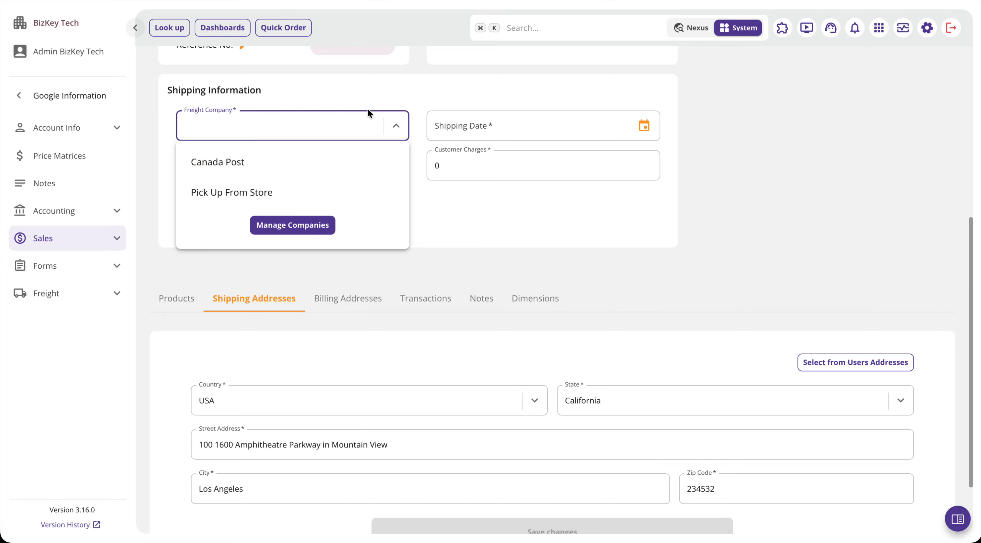
pyautogui.click(226, 162)
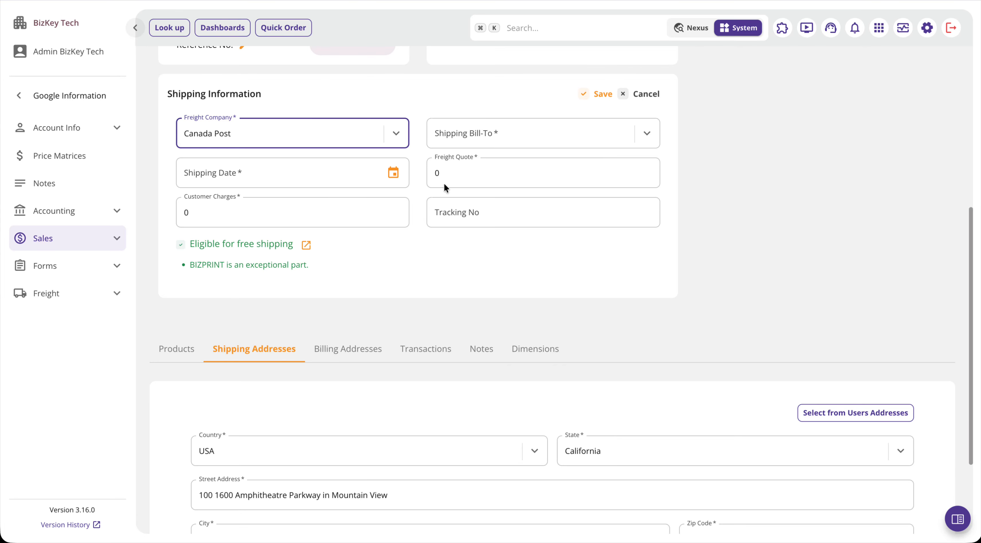
pyautogui.click(467, 134)
pyautogui.click(449, 170)
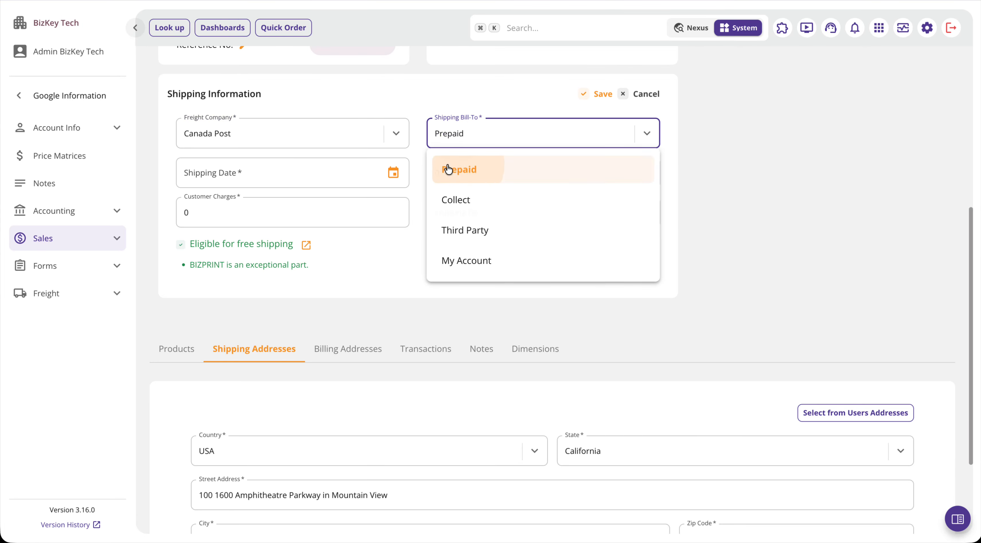
# Step: Set the shipping date to 2026-07-28 and save the order's shipping information
pyautogui.click(322, 173)
pyautogui.click(394, 173)
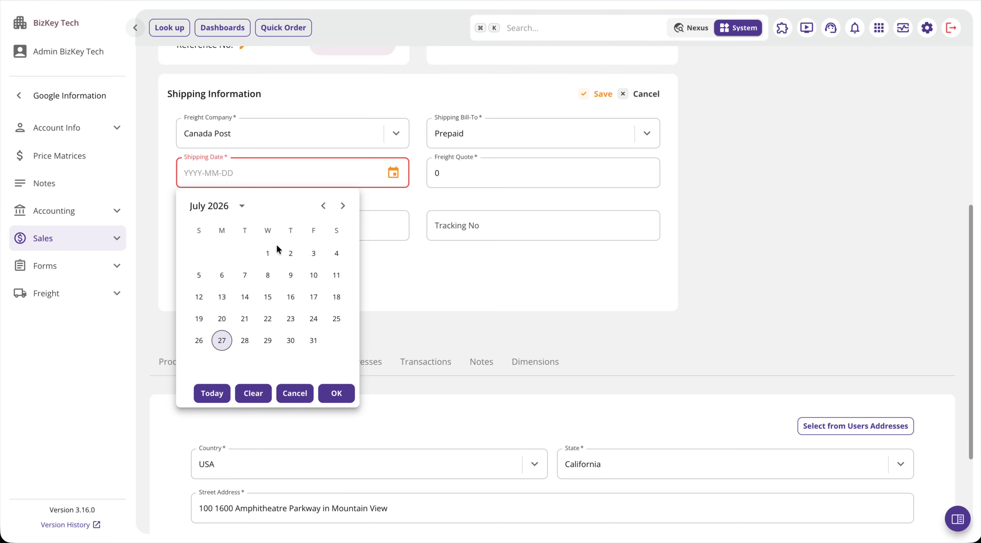
pyautogui.click(245, 275)
pyautogui.click(393, 173)
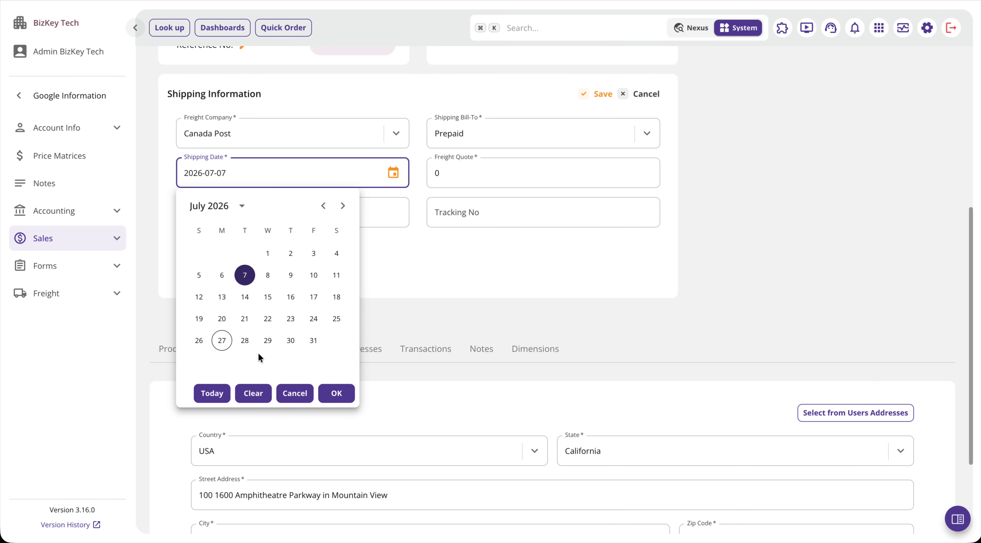
pyautogui.click(246, 340)
pyautogui.click(557, 184)
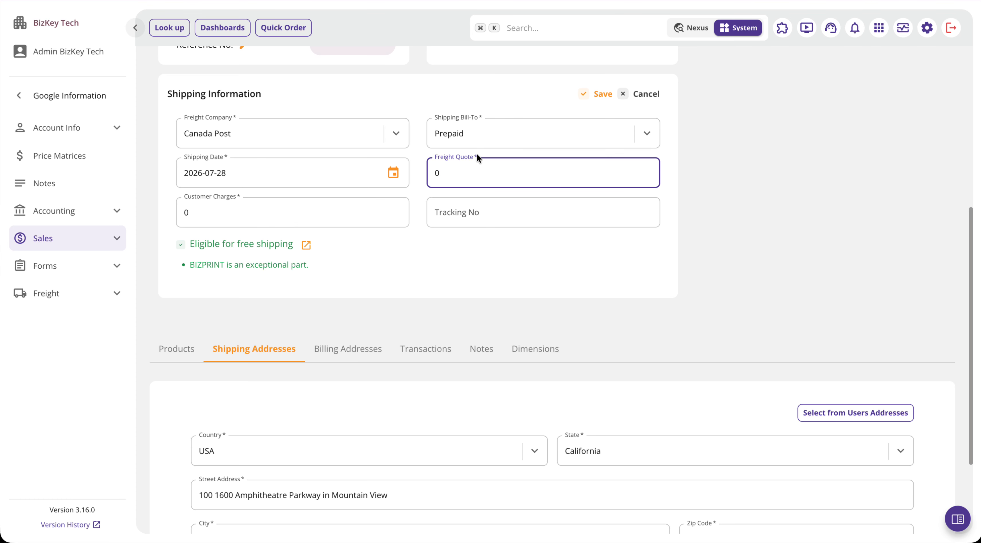
pyautogui.click(580, 242)
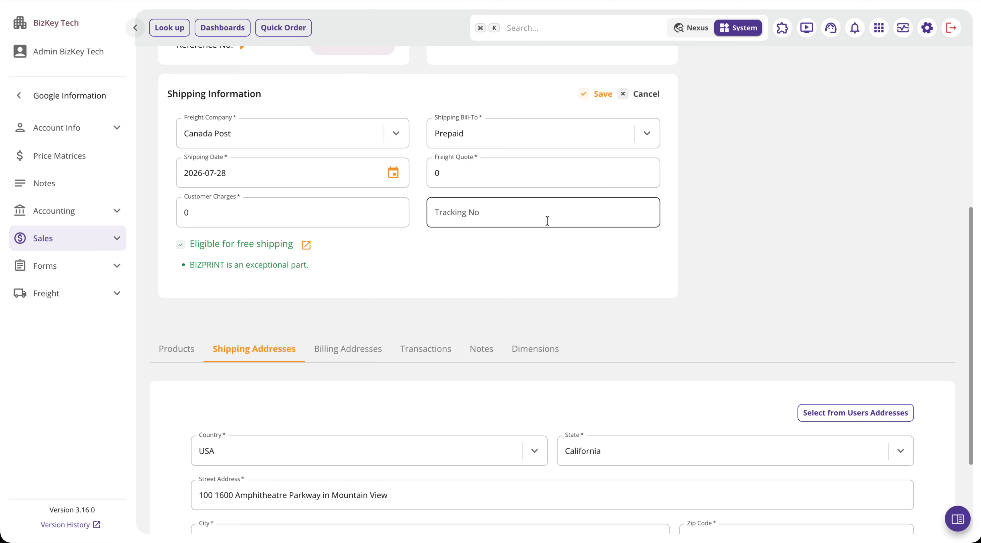
pyautogui.click(583, 95)
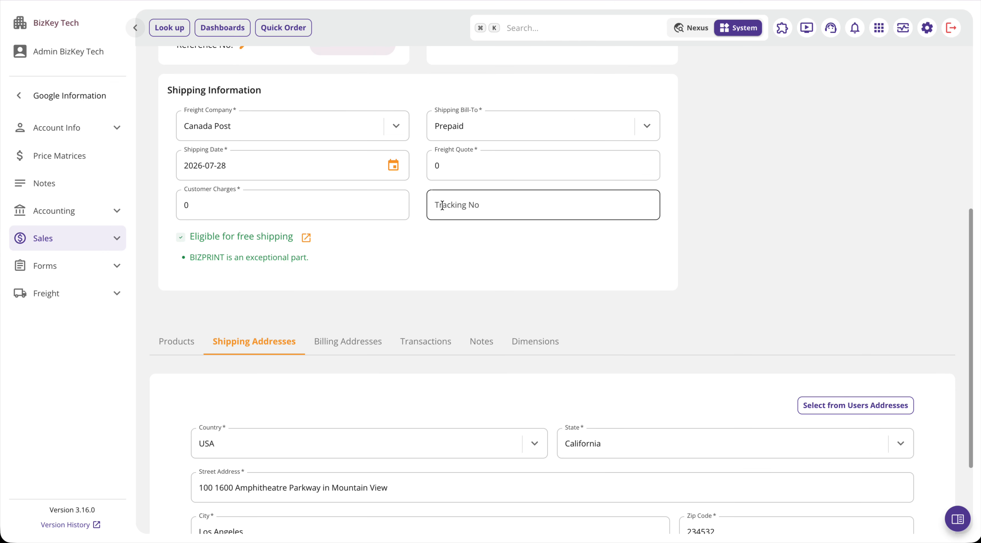
# Step: Change the order's shipping address to country Canada, province British Columbia and city Vancouver
pyautogui.scroll(-2, 354, 392)
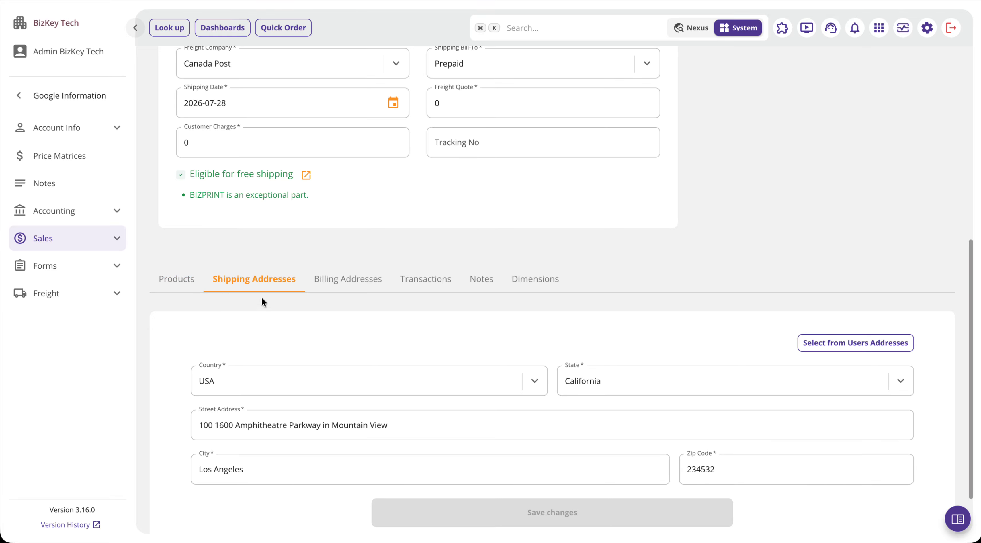
pyautogui.click(441, 380)
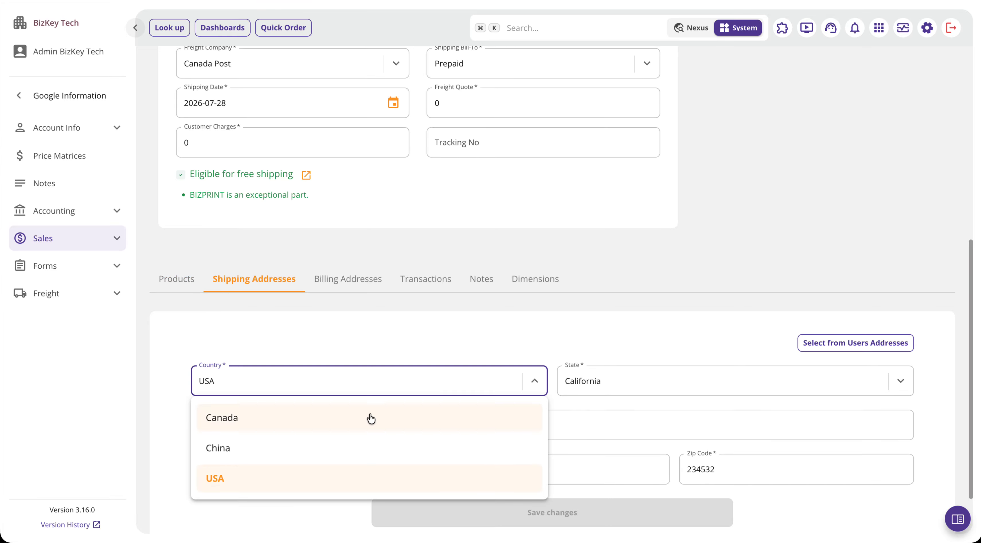
pyautogui.click(370, 416)
pyautogui.click(653, 375)
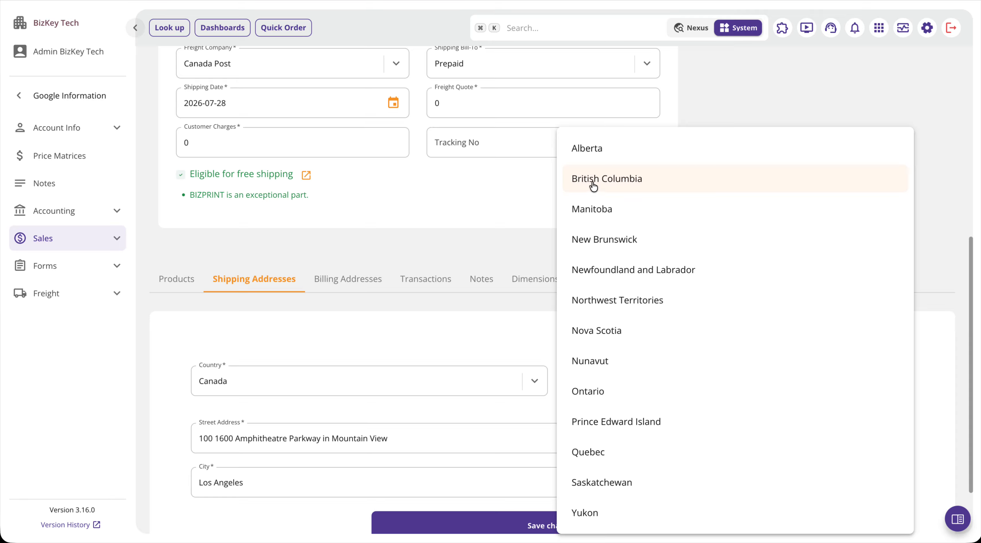
pyautogui.click(592, 178)
pyautogui.click(417, 471)
pyautogui.press('super+a')
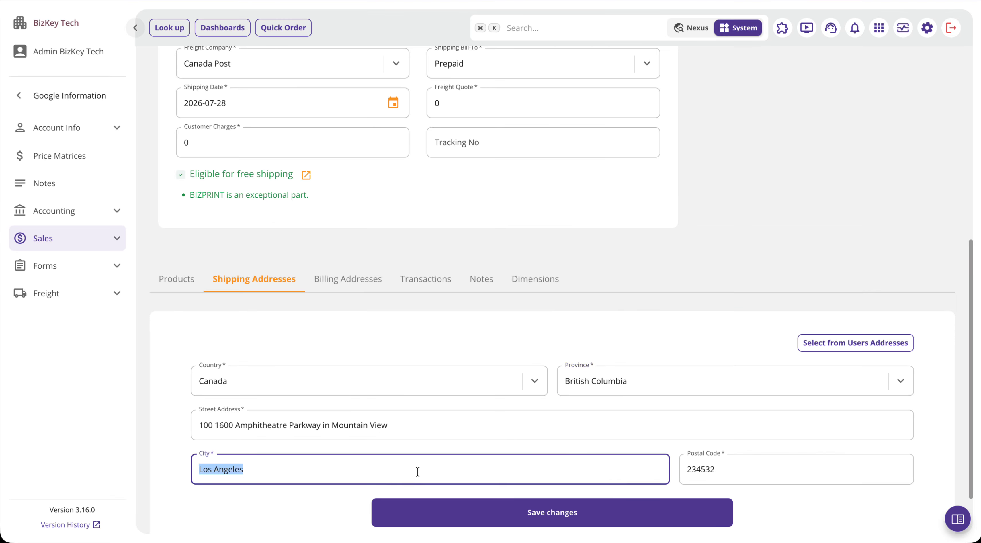
pyautogui.write('Va')
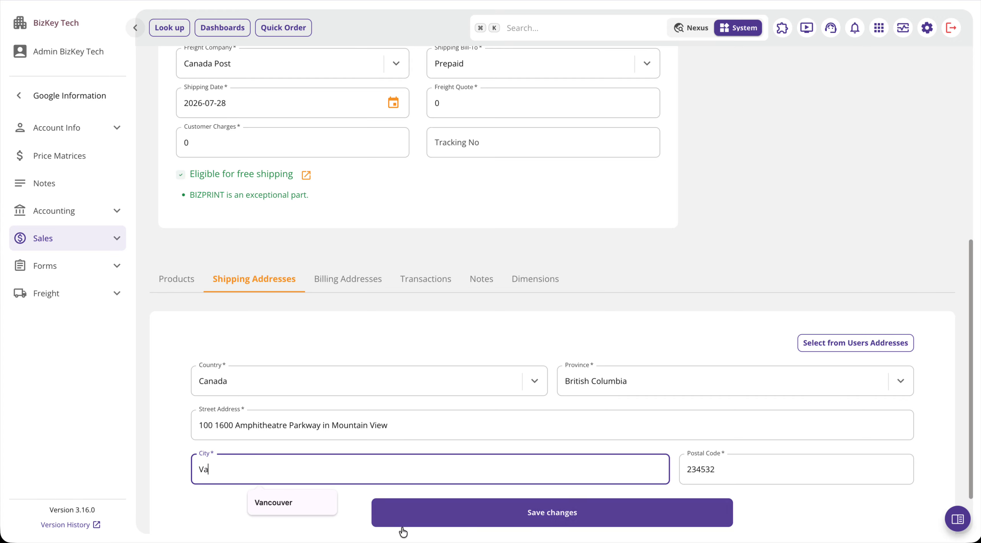
pyautogui.click(284, 500)
# Step: Replace the shipping address's postal code with a Vancouver one and save the address changes
pyautogui.click(721, 469)
pyautogui.press('super+a')
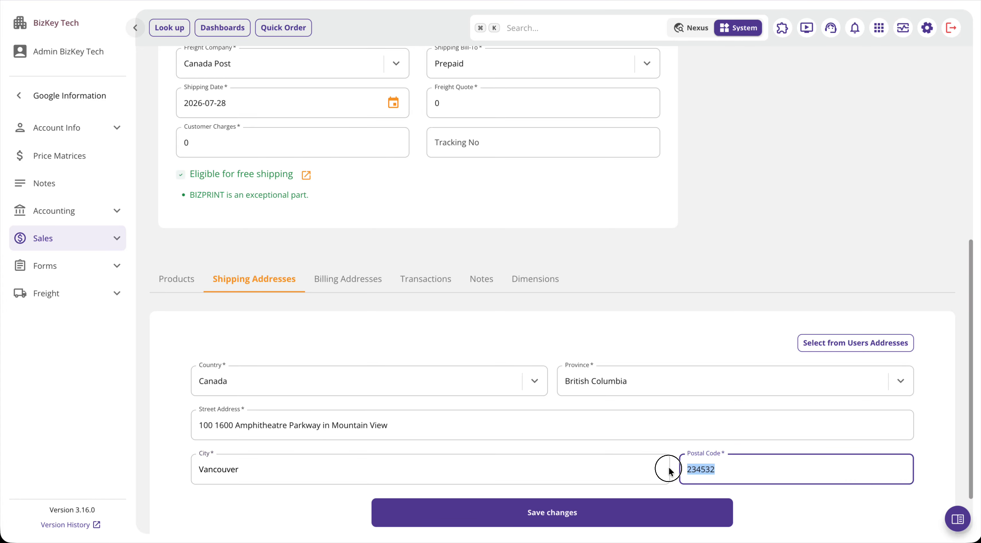
pyautogui.write('V6')
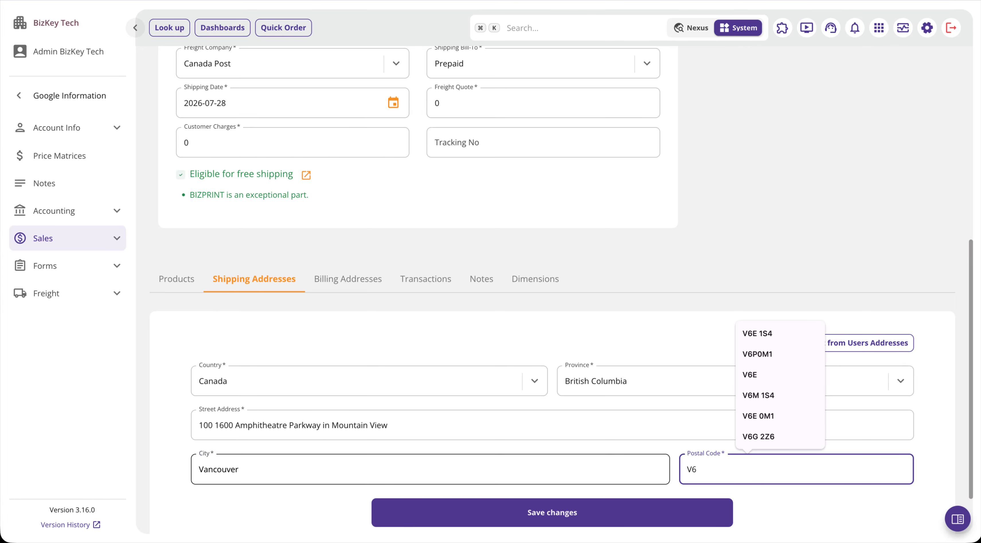
pyautogui.write('E')
pyautogui.click(769, 438)
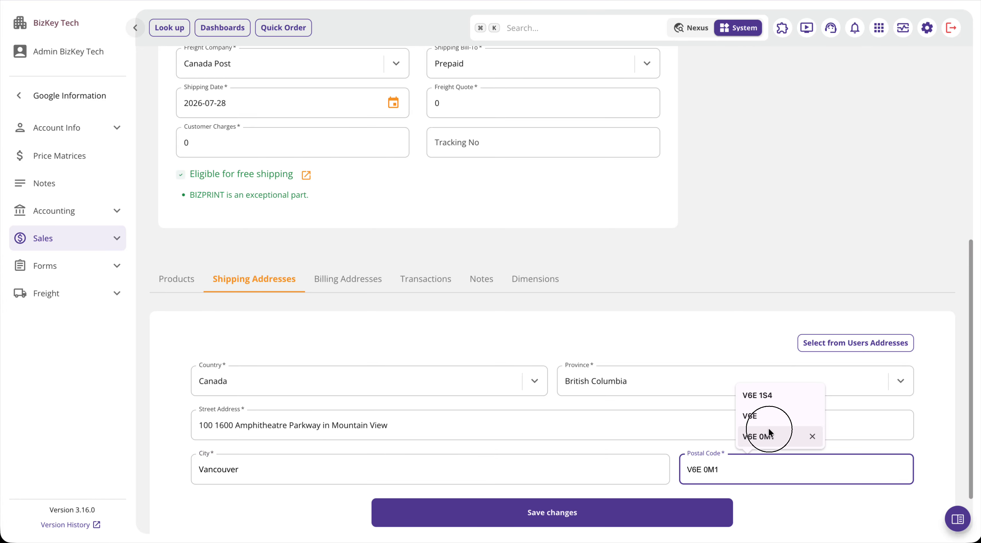
pyautogui.click(726, 512)
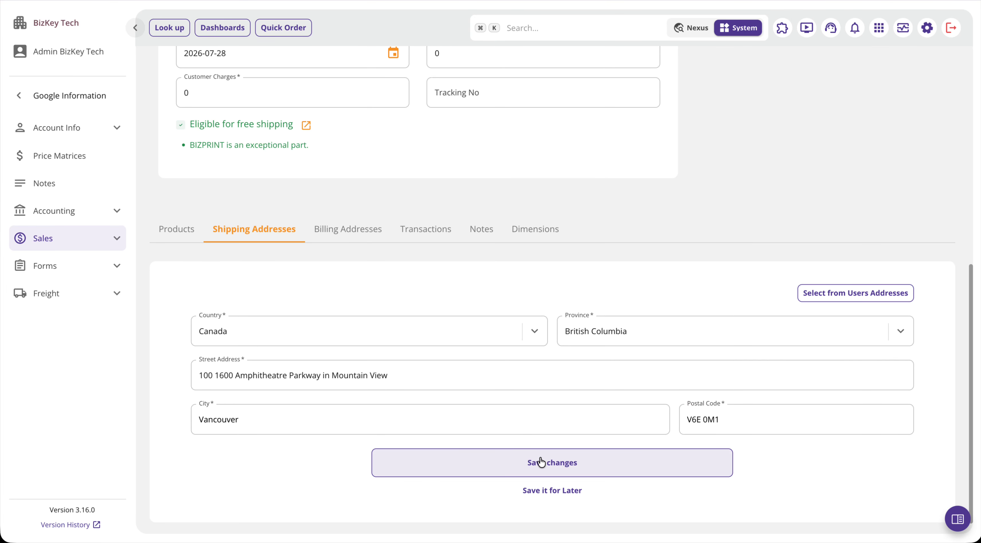
pyautogui.click(539, 459)
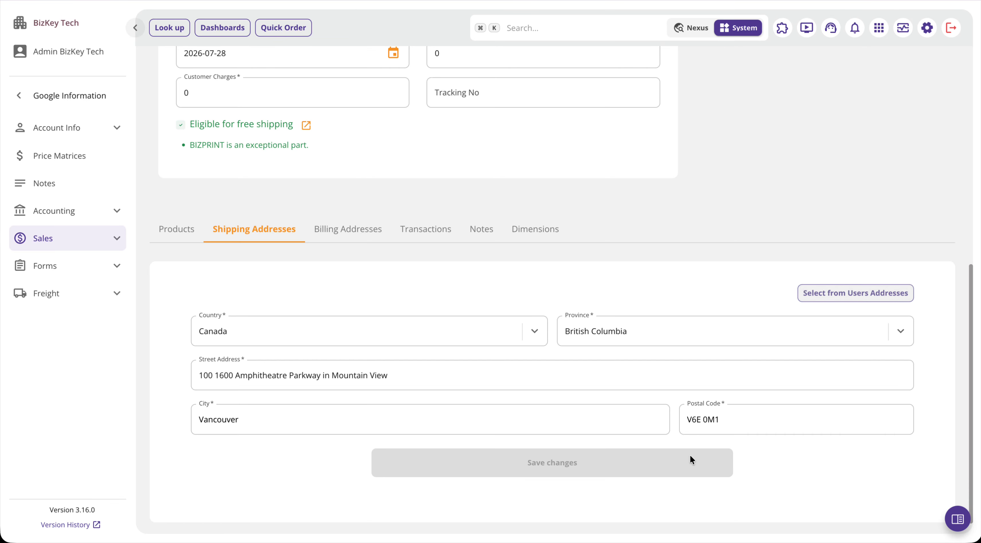
# Step: Copy the estimated freight into the order's Freight Quote, setting it to 1800
pyautogui.scroll(5, 674, 428)
pyautogui.scroll(2, 674, 429)
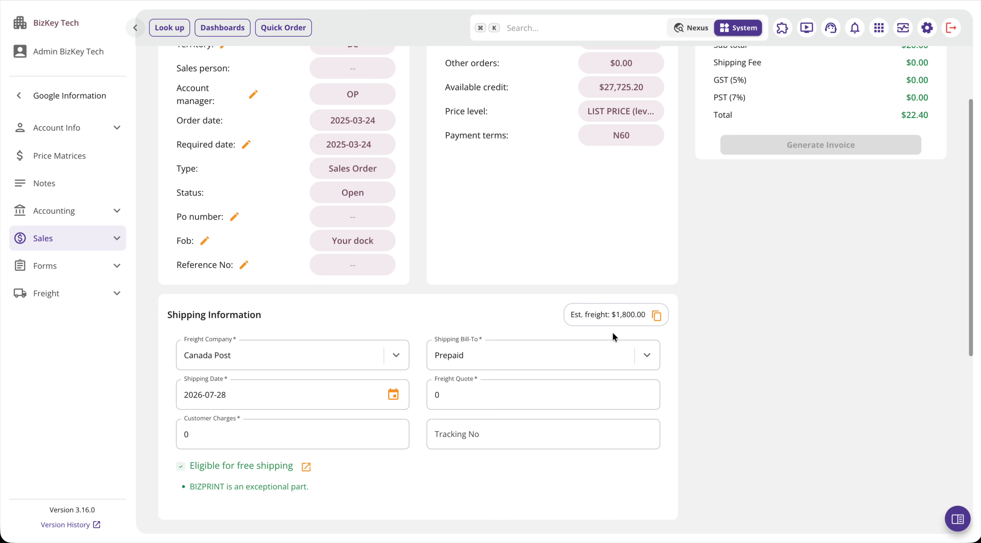
pyautogui.scroll(-1, 612, 337)
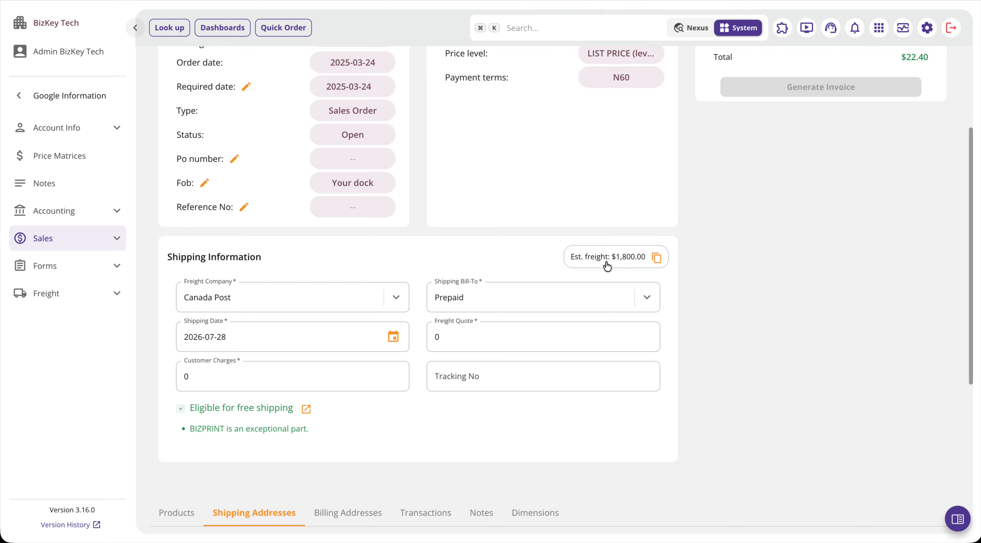
pyautogui.click(656, 259)
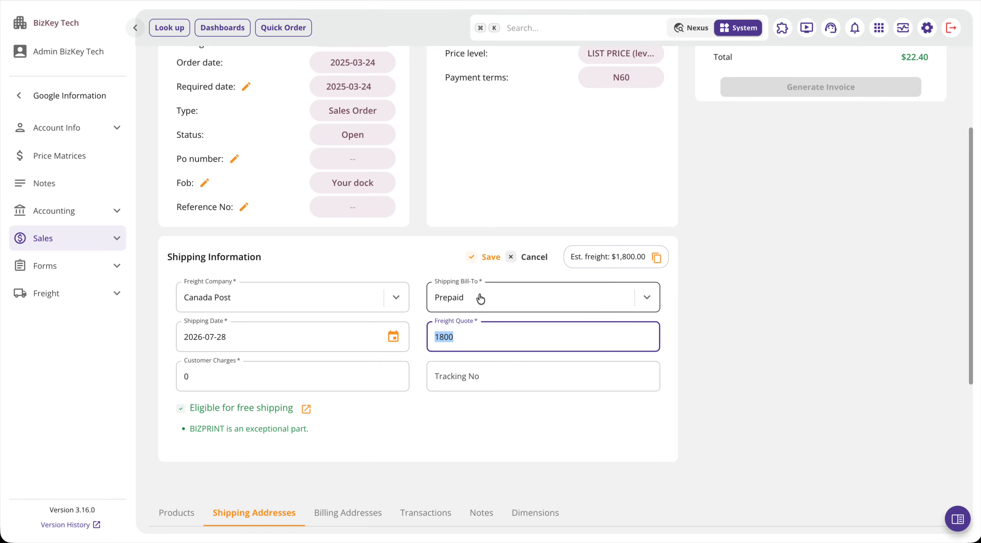
pyautogui.click(473, 332)
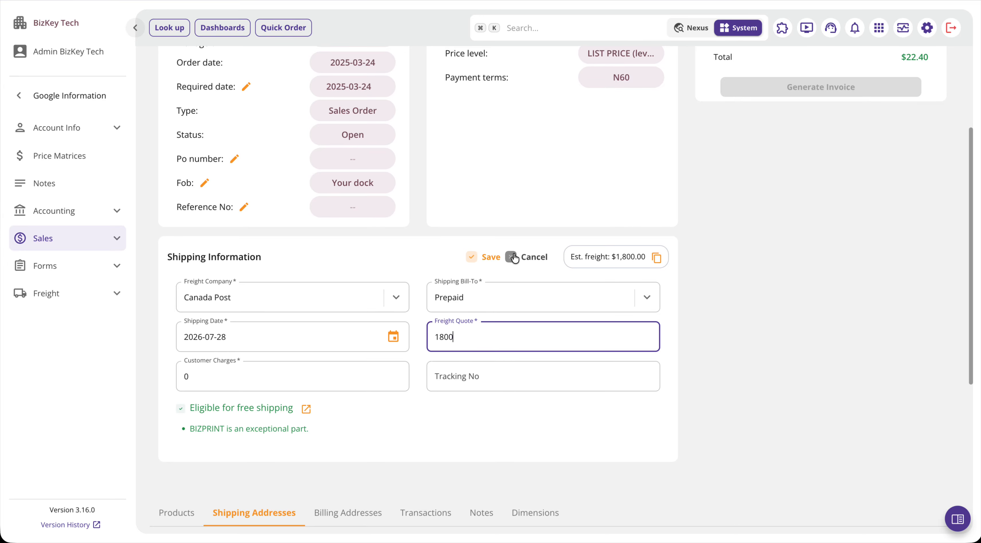
pyautogui.click(434, 254)
# Step: Examine the order's BIZPRINT product line, including its quantities and prices, and the order totals
pyautogui.scroll(-5, 434, 254)
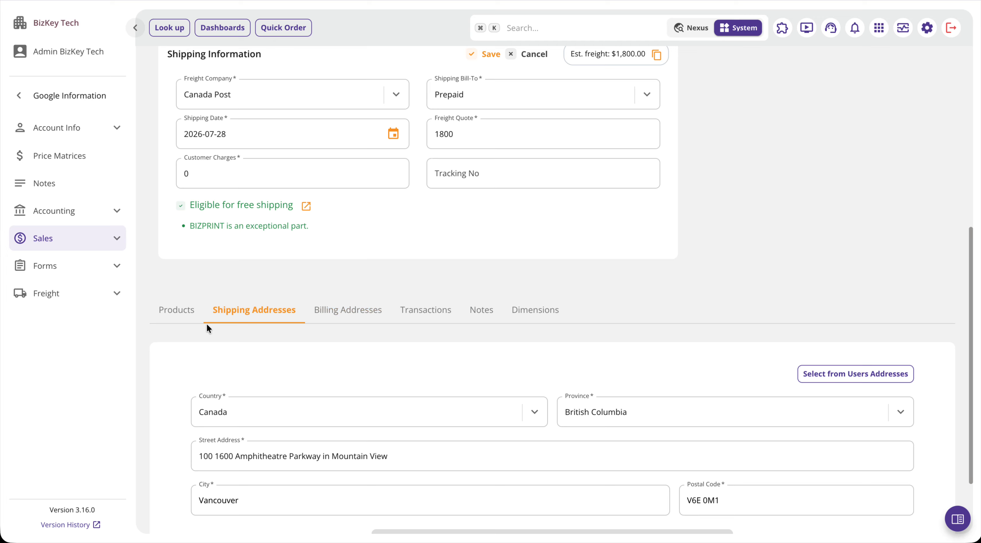
pyautogui.click(187, 312)
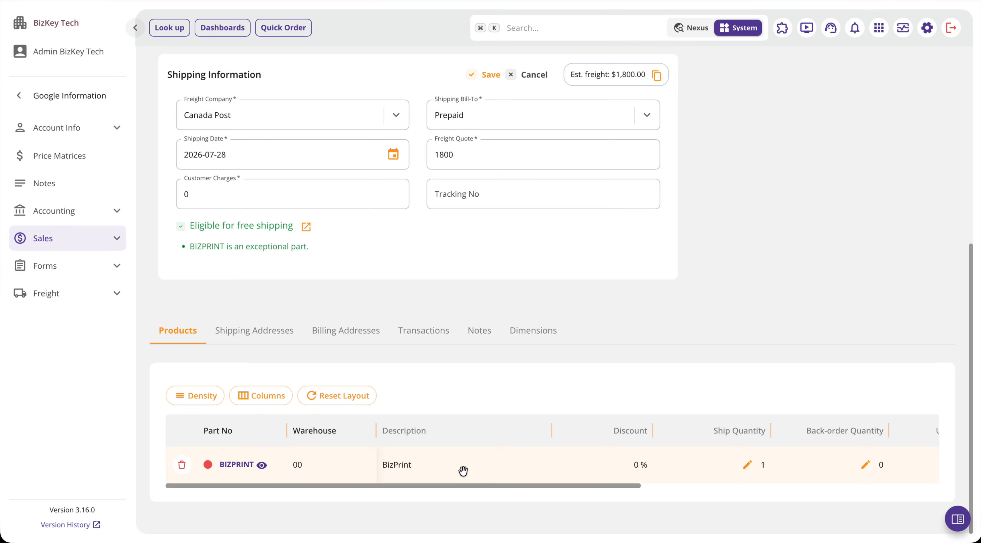
pyautogui.scroll(10, 463, 471)
pyautogui.scroll(-10, 442, 396)
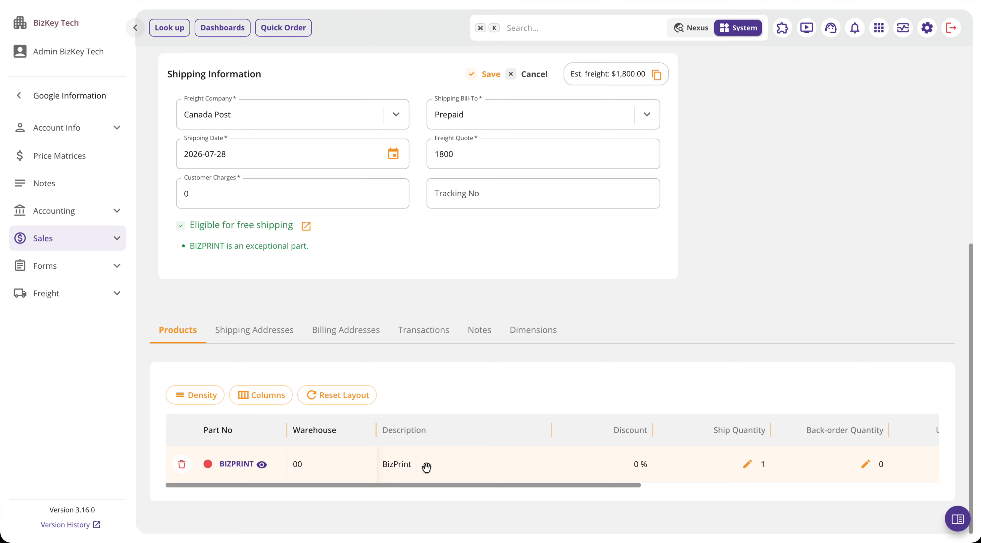
pyautogui.hscroll(10, 626, 475)
pyautogui.hscroll(-3, 537, 479)
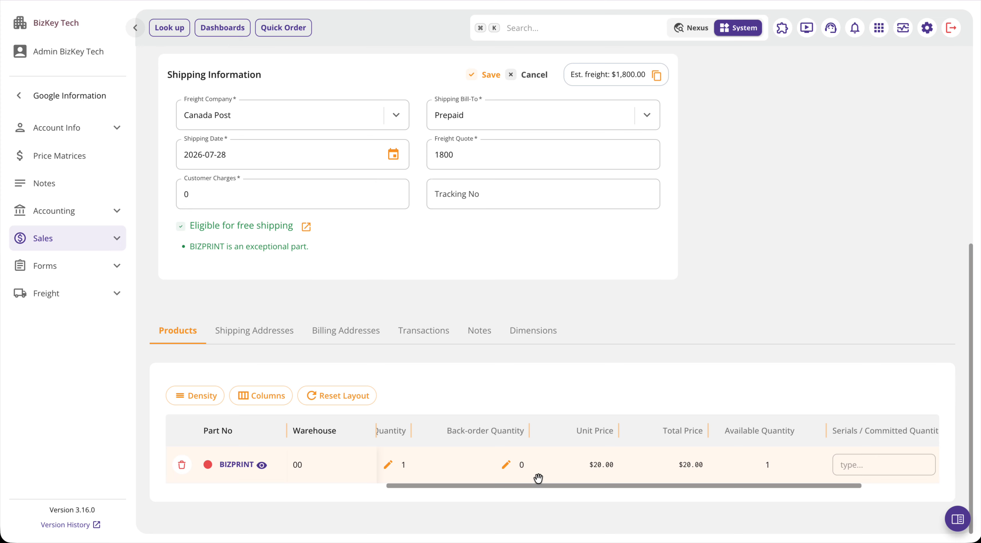
pyautogui.hscroll(-7, 495, 478)
pyautogui.scroll(10, 508, 464)
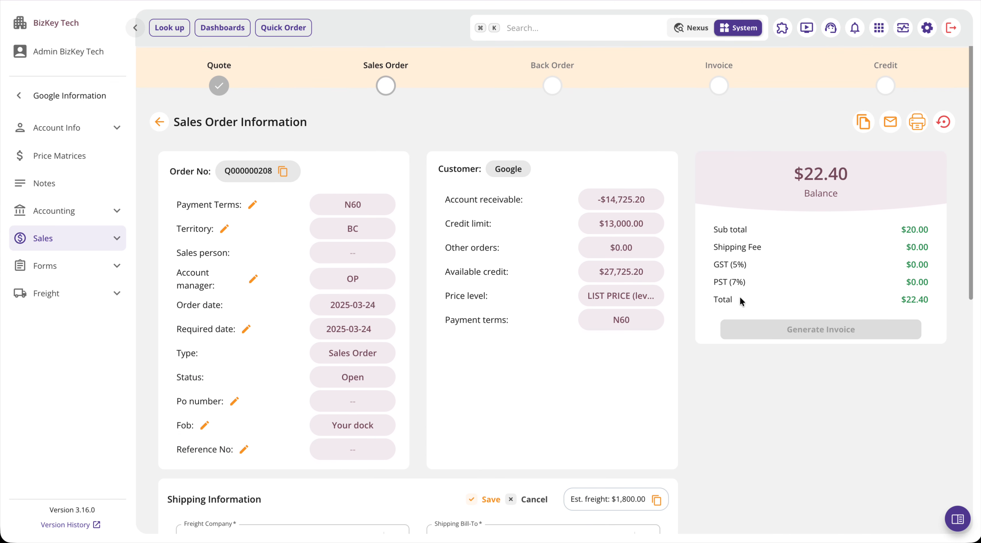
# Step: Discard the unsaved Freight Quote change in the shipping information and return to the order summary
pyautogui.scroll(-7, 340, 301)
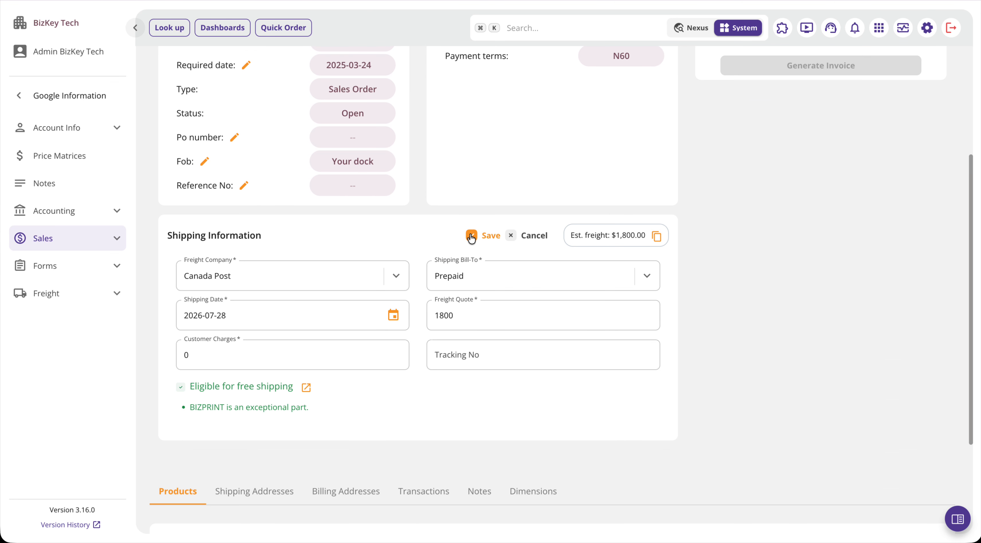
pyautogui.click(510, 235)
pyautogui.scroll(7, 646, 228)
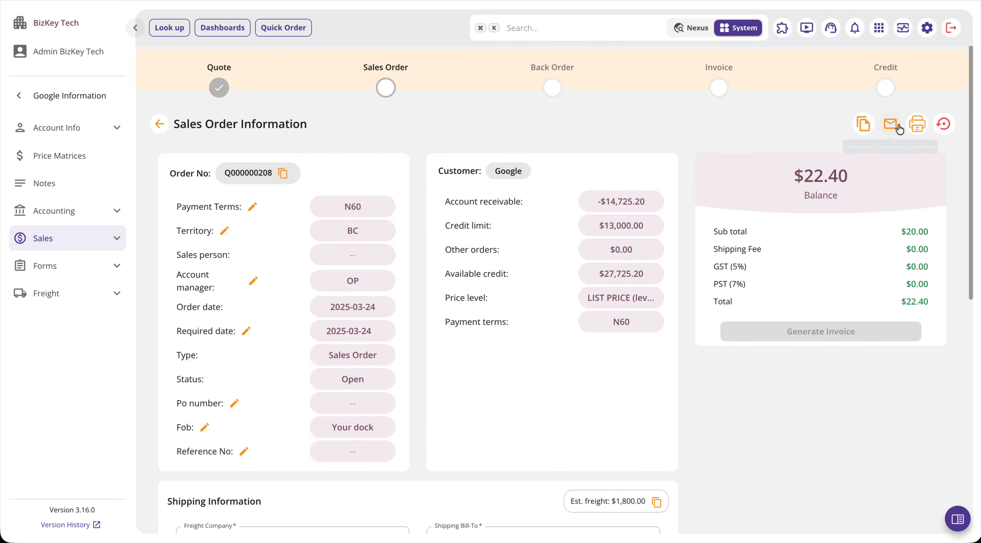
# Step: Revert the sales order to a quote and confirm the reversal
pyautogui.click(943, 124)
pyautogui.click(624, 318)
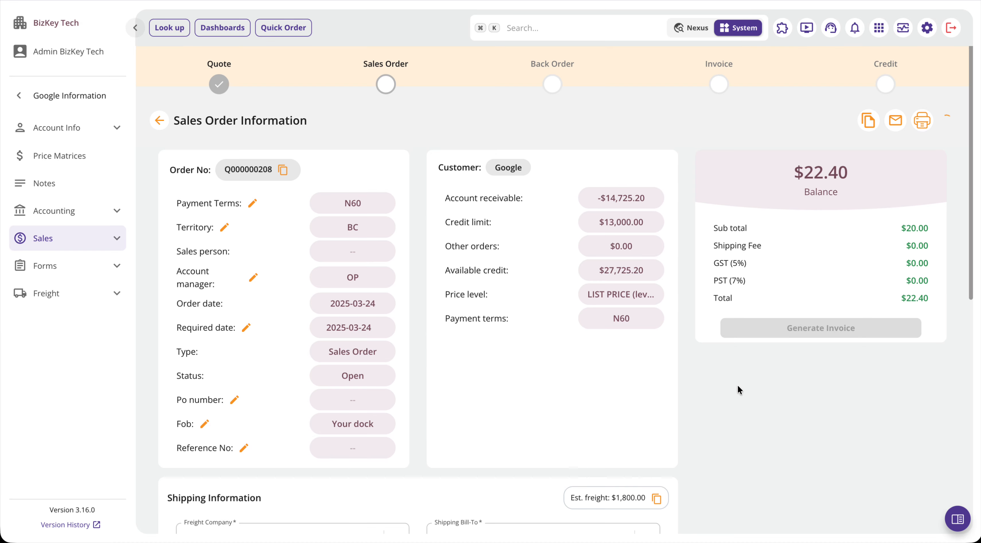
# Step: Add the UNSERIALIZED product from the Vancouver, BC (00) warehouse to the quote's products with a quantity of 20
pyautogui.scroll(-4, 738, 386)
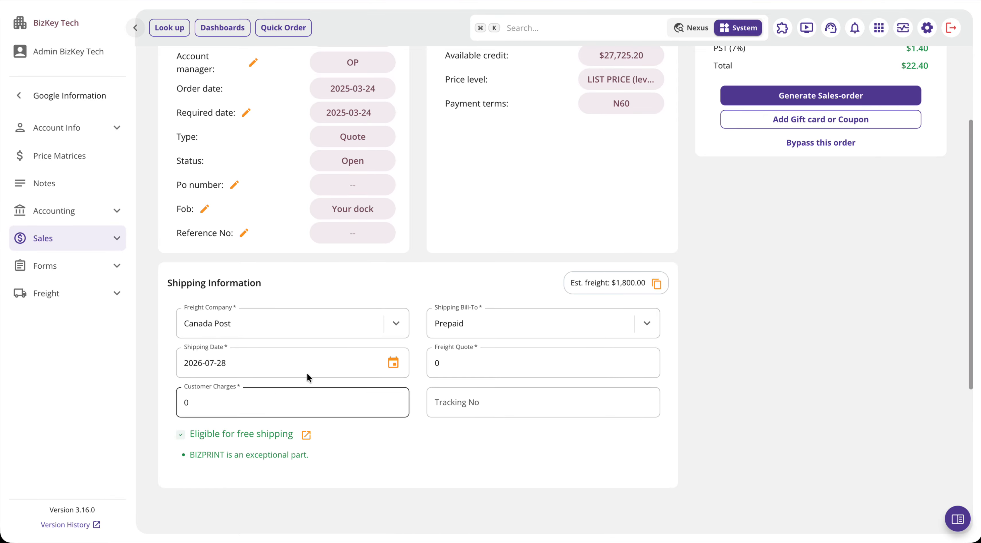
pyautogui.scroll(-8, 759, 412)
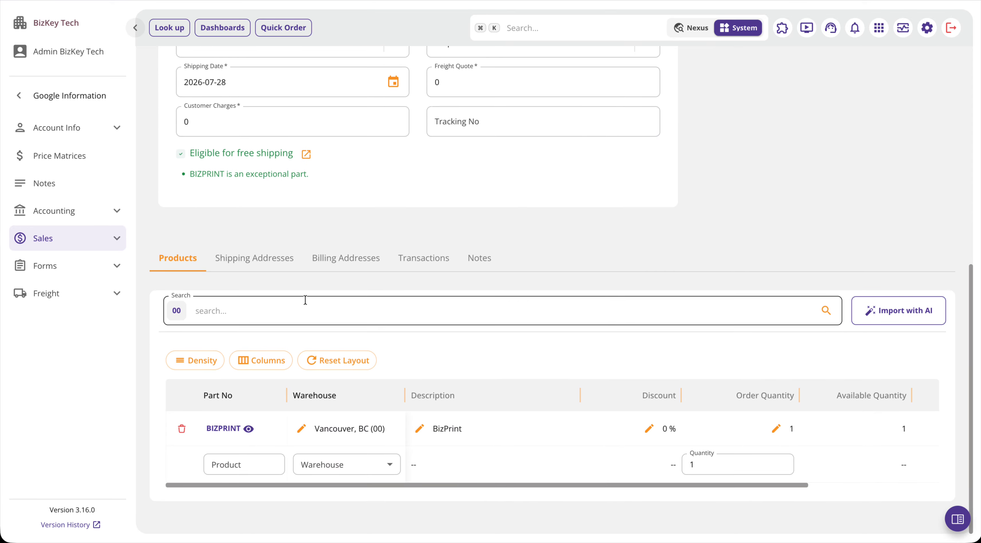
pyautogui.click(254, 256)
pyautogui.scroll(-1, 543, 449)
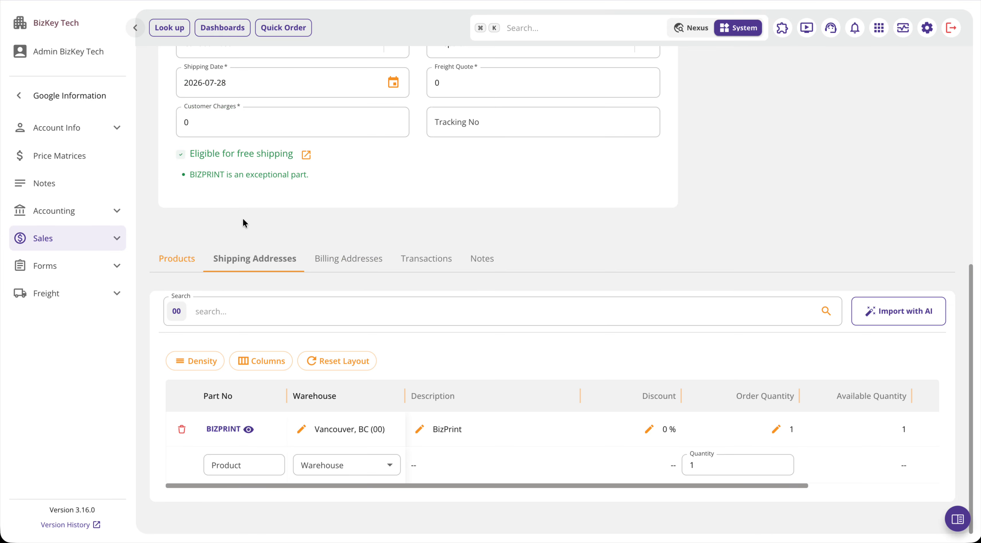
pyautogui.click(261, 464)
pyautogui.write('uns')
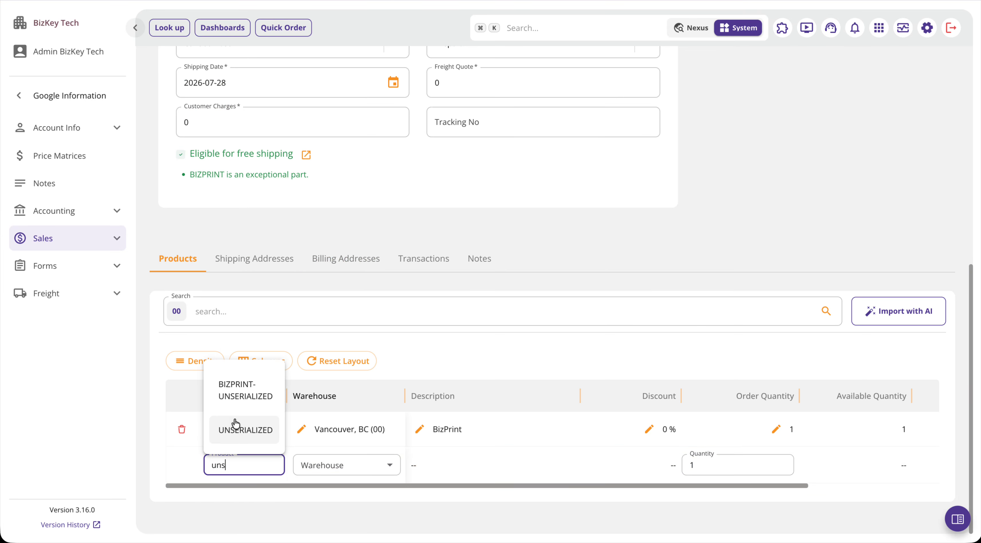
pyautogui.click(236, 430)
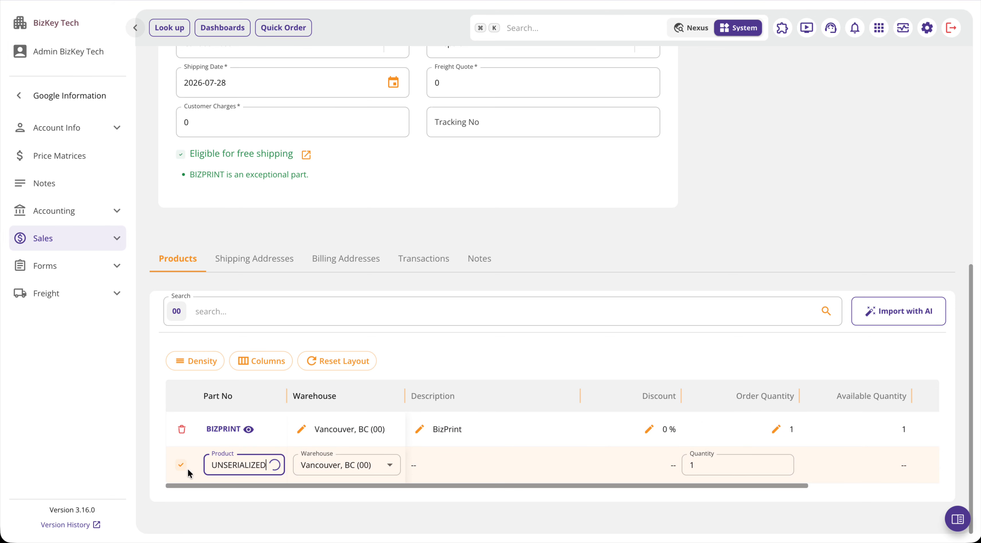
pyautogui.click(706, 467)
pyautogui.press('BackSpace')
pyautogui.write('2')
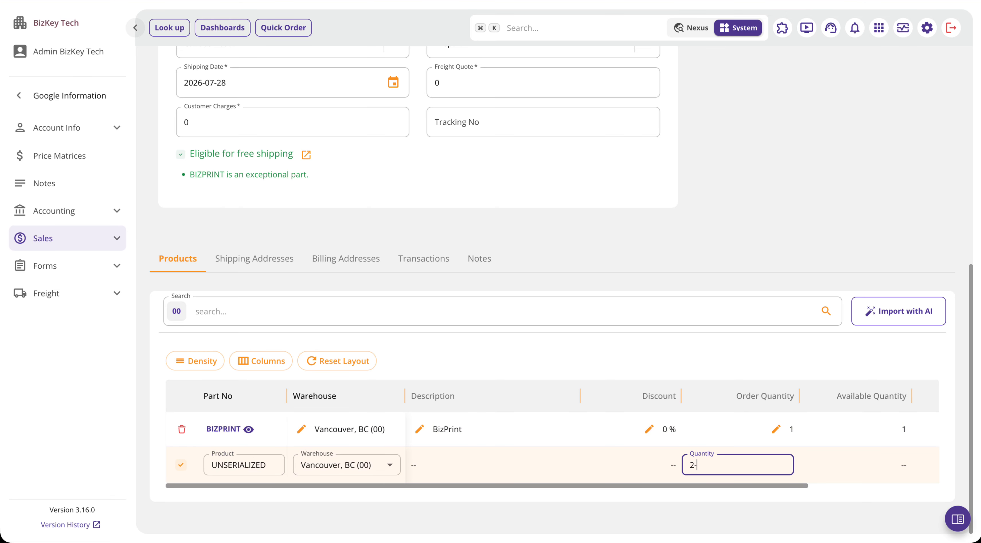
pyautogui.write('0')
pyautogui.click(180, 464)
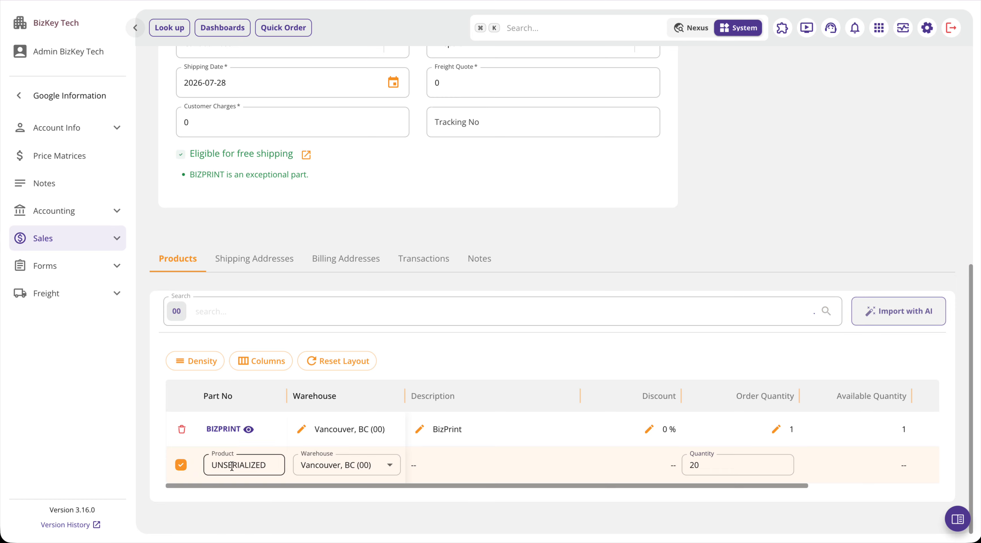
# Step: Examine the UNSERIALIZED line's quantity and unit price, the estimated freight, and the quote's shipping address
pyautogui.scroll(-2, 529, 458)
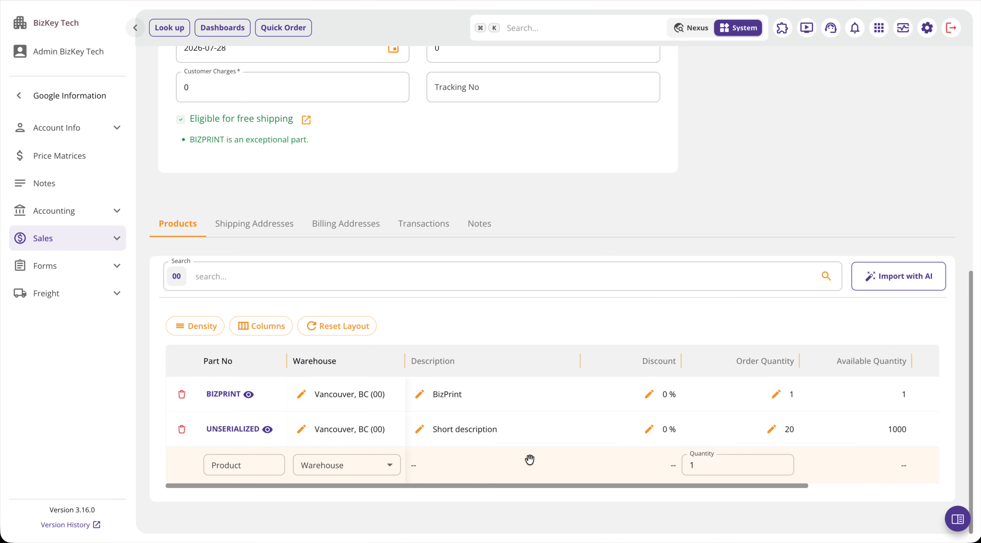
pyautogui.hscroll(3, 598, 440)
pyautogui.scroll(5, 686, 414)
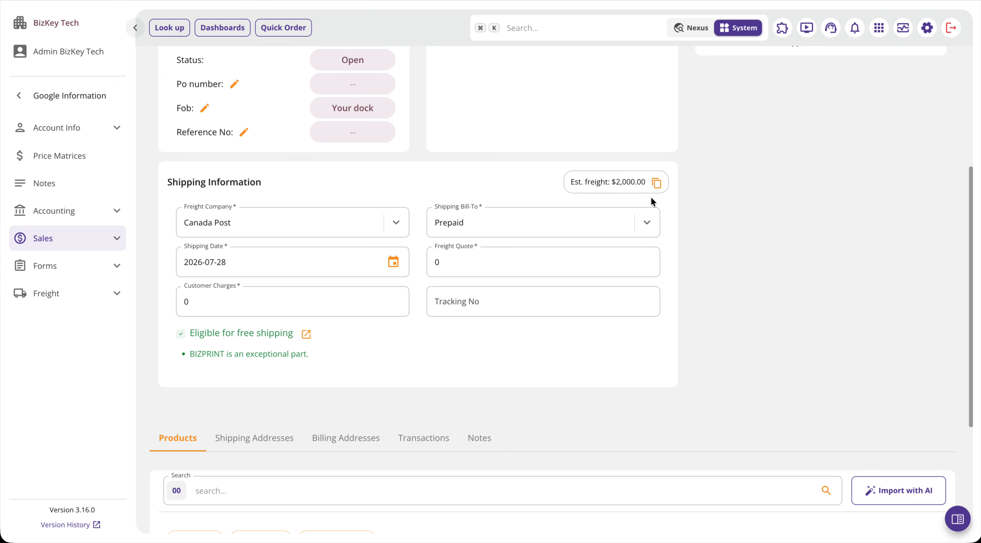
pyautogui.scroll(-5, 541, 291)
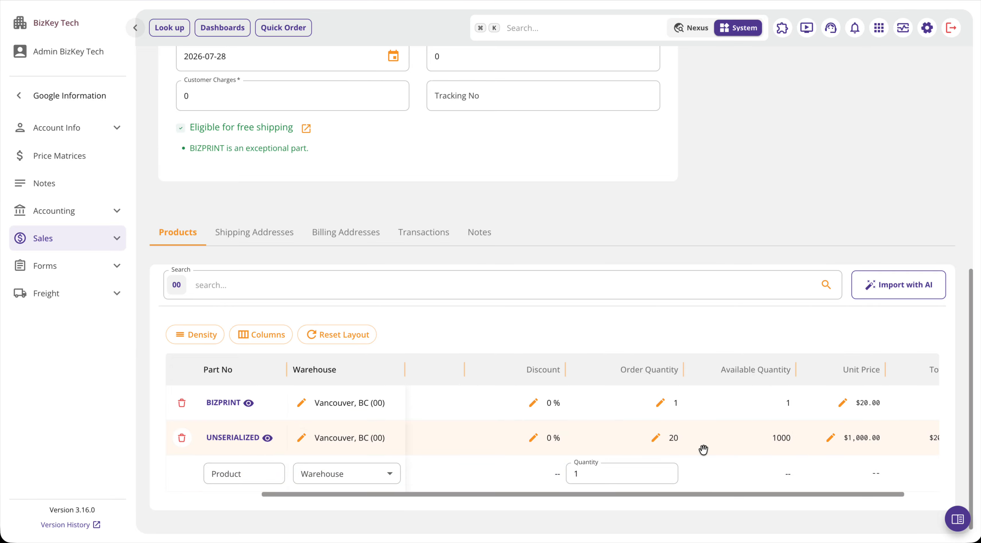
pyautogui.scroll(1, 703, 450)
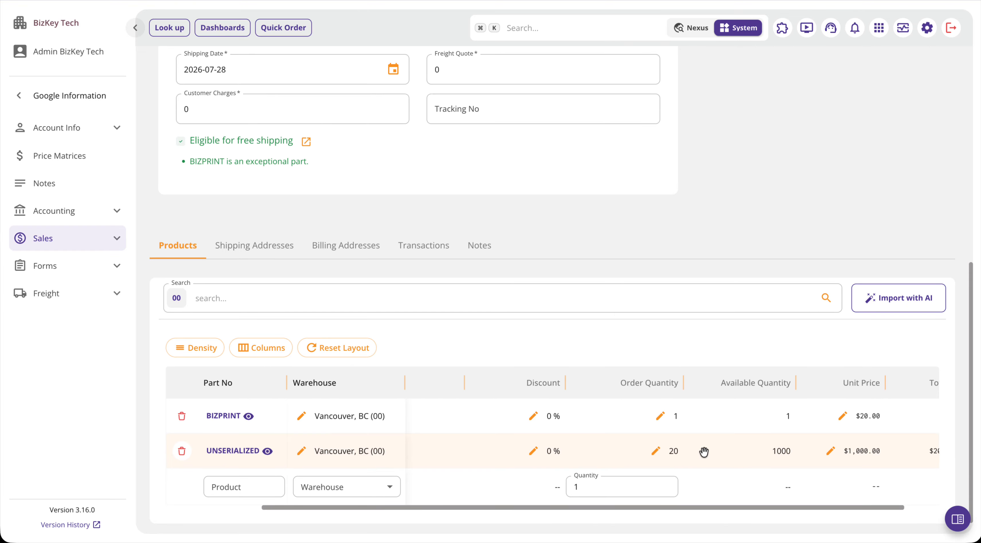
pyautogui.click(281, 259)
# Step: Copy the estimated freight of 2000 into the Freight Quote, set Customer Charges to 2000, and save the shipping information
pyautogui.scroll(5, 772, 451)
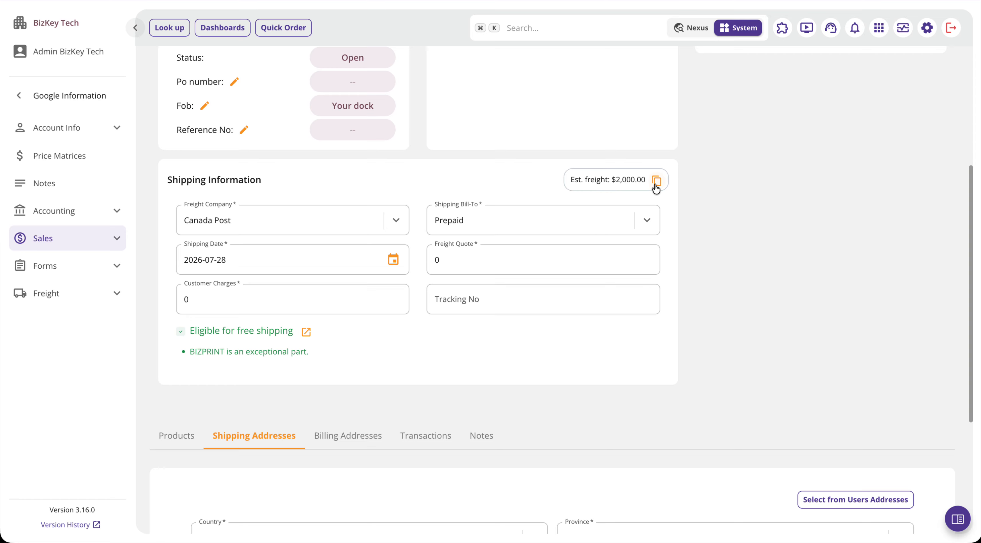
pyautogui.click(656, 188)
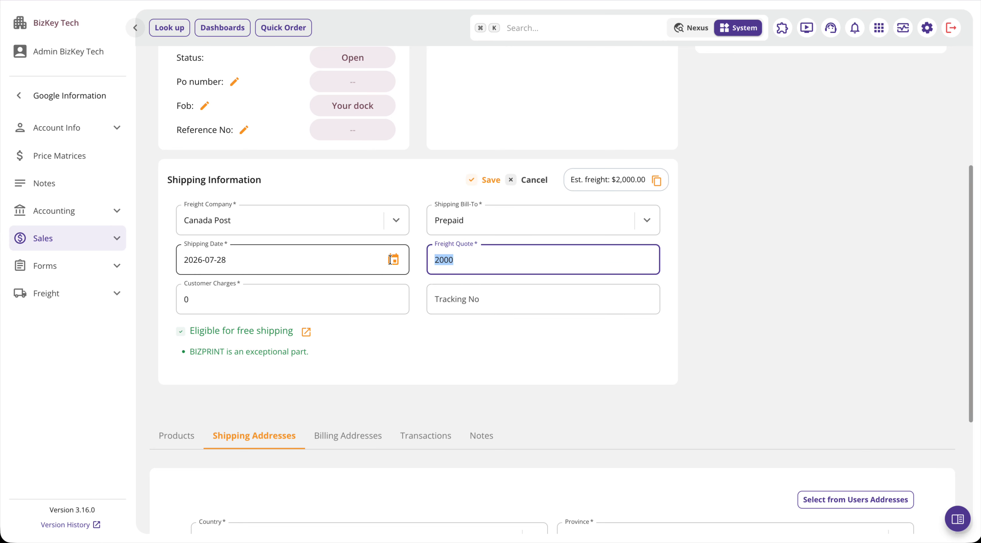
pyautogui.click(363, 296)
pyautogui.press('BackSpace')
pyautogui.write('2000')
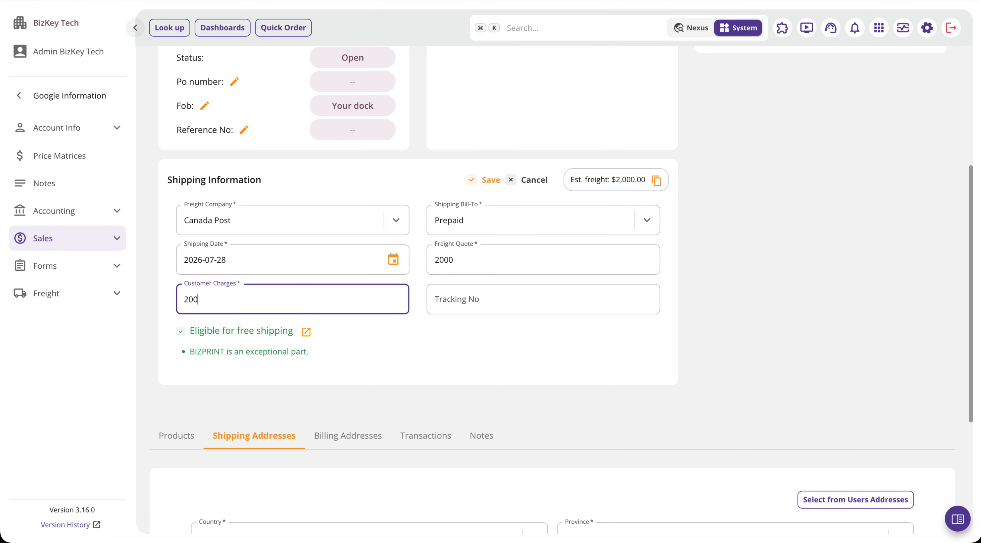
pyautogui.click(484, 186)
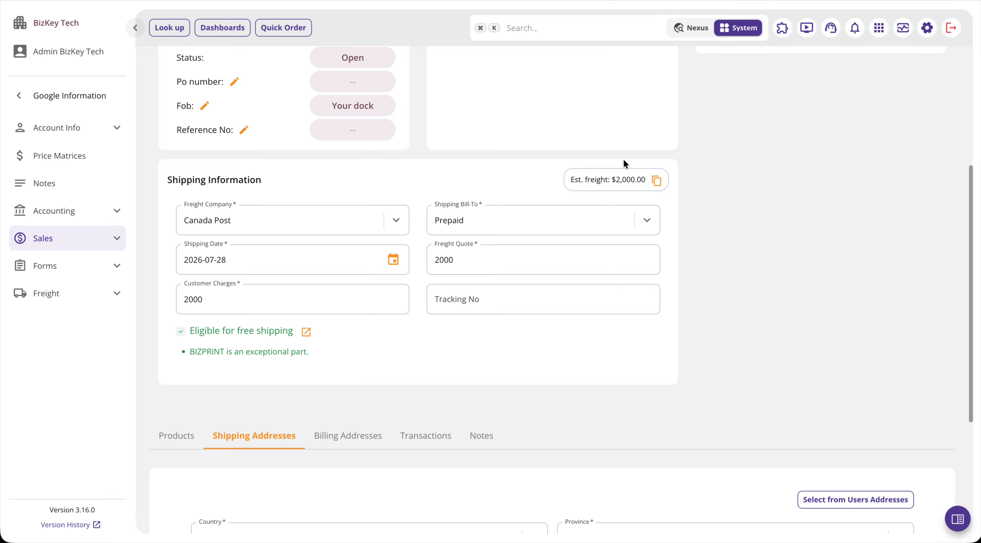
# Step: Review the quote's balance, subtotal, taxes and total alongside its shipping information
pyautogui.click(434, 261)
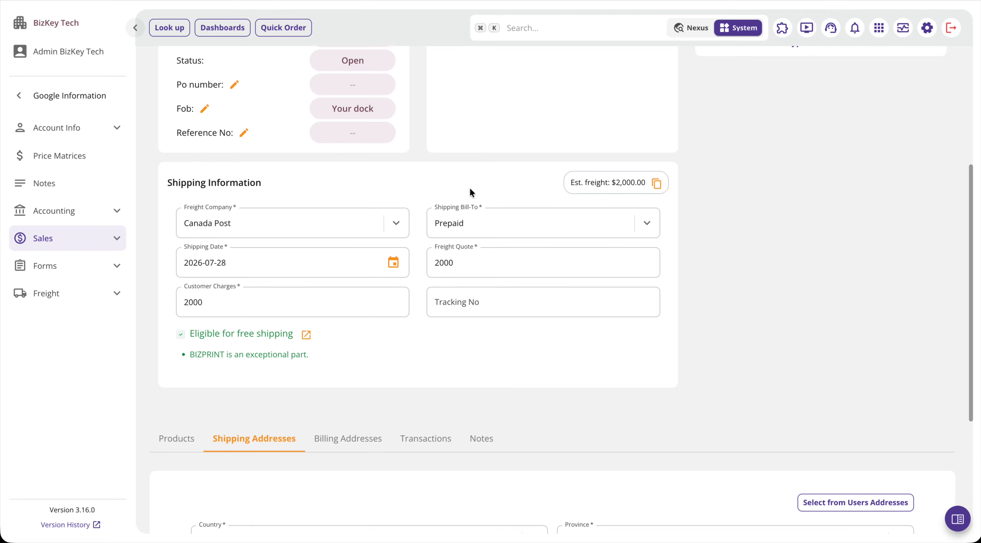
pyautogui.scroll(7, 470, 187)
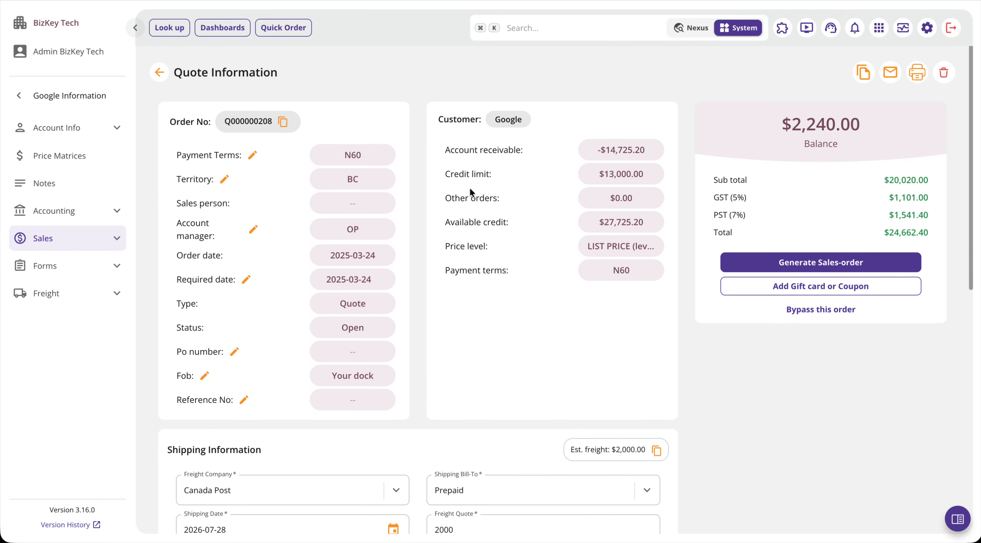
pyautogui.scroll(-6, 470, 187)
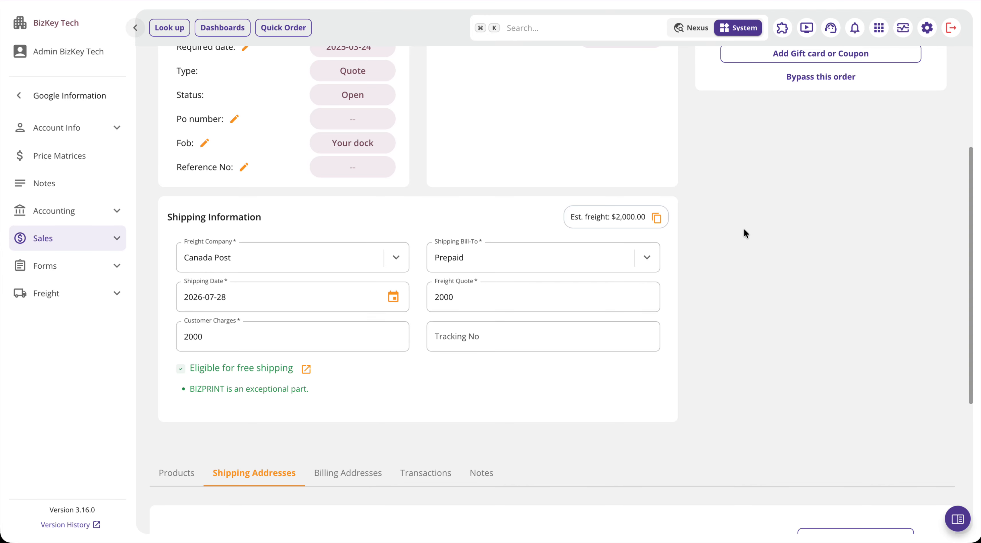
pyautogui.scroll(7, 744, 229)
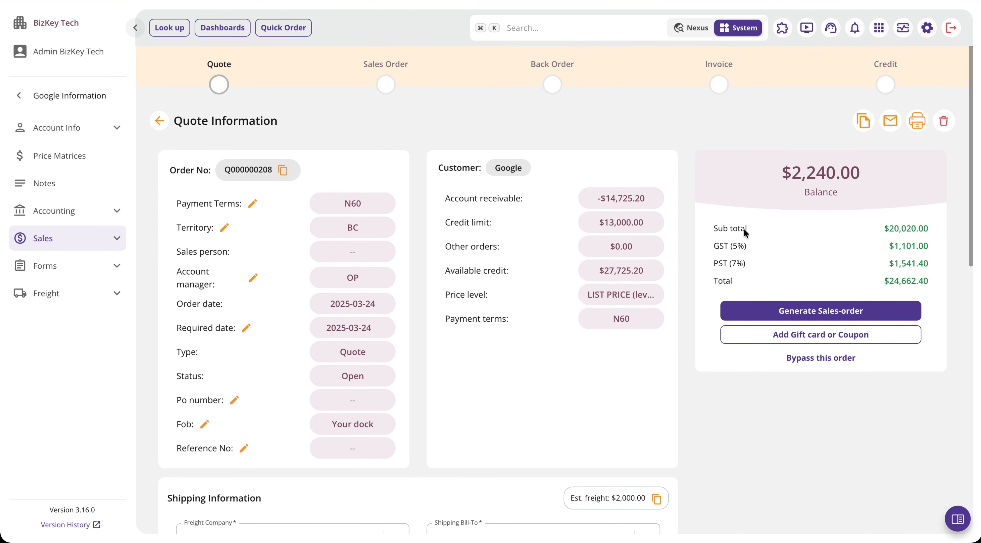